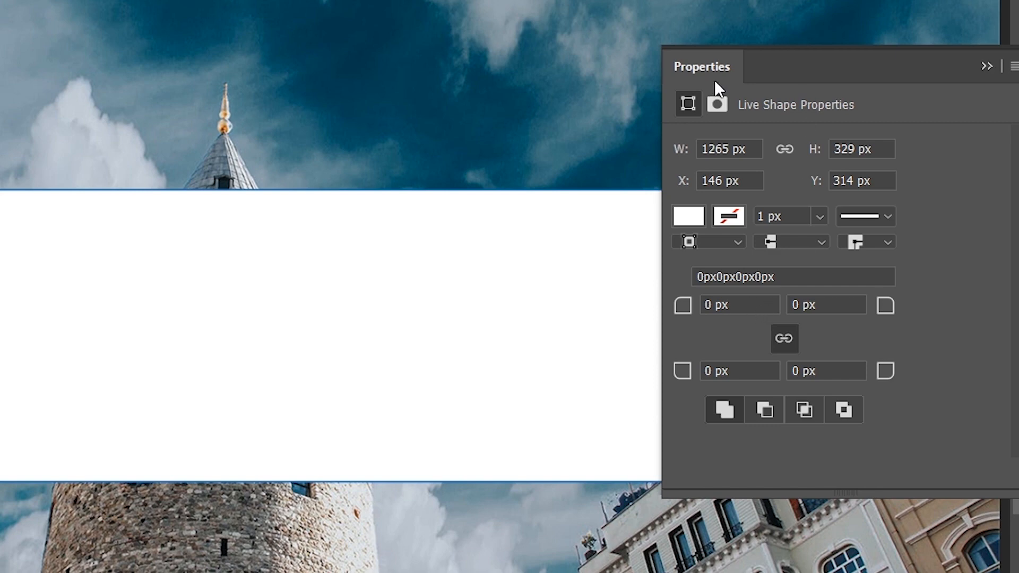
{"action": "right_click", "coordinate": [14, 381]}
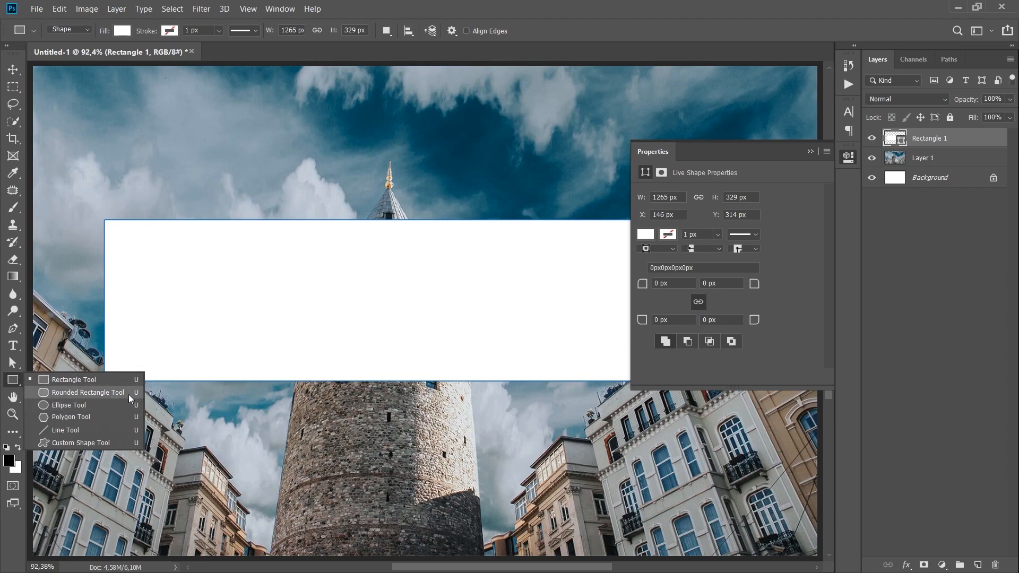
{"action": "left_click", "coordinate": [315, 345]}
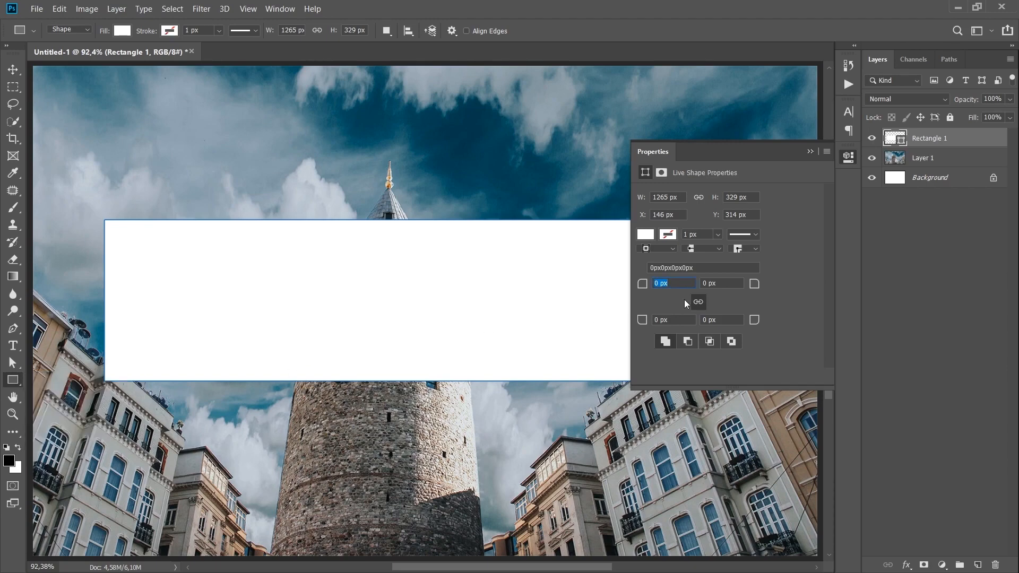
{"action": "left_click", "coordinate": [280, 9]}
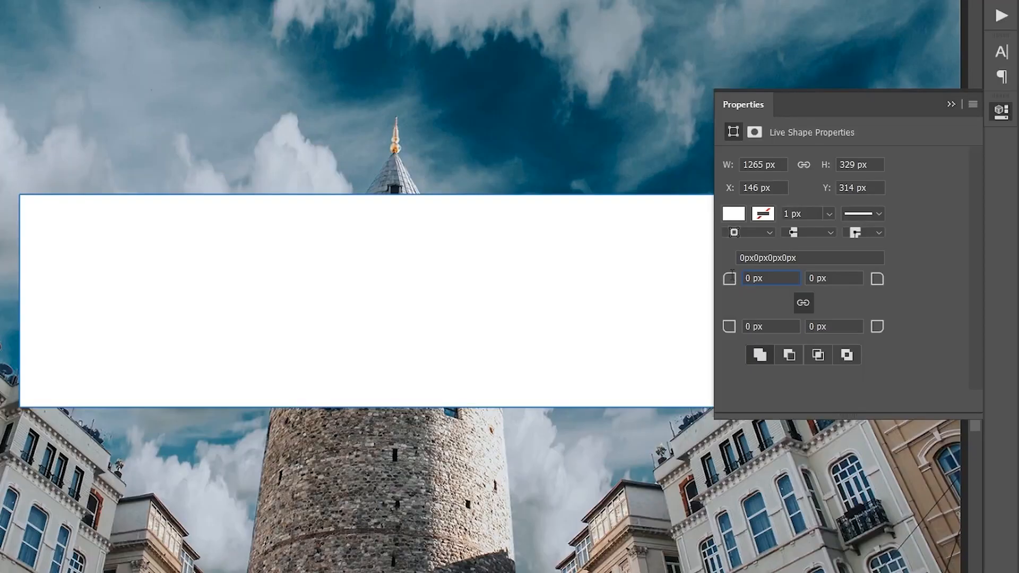
Round all four corners of the white rectangle with a 20 px radius and close the shape's properties
{"action": "left_click_drag", "start_coordinate": [670, 284], "coordinate": [641, 292]}
{"action": "type", "text": "10"}
{"action": "key", "text": "Return"}
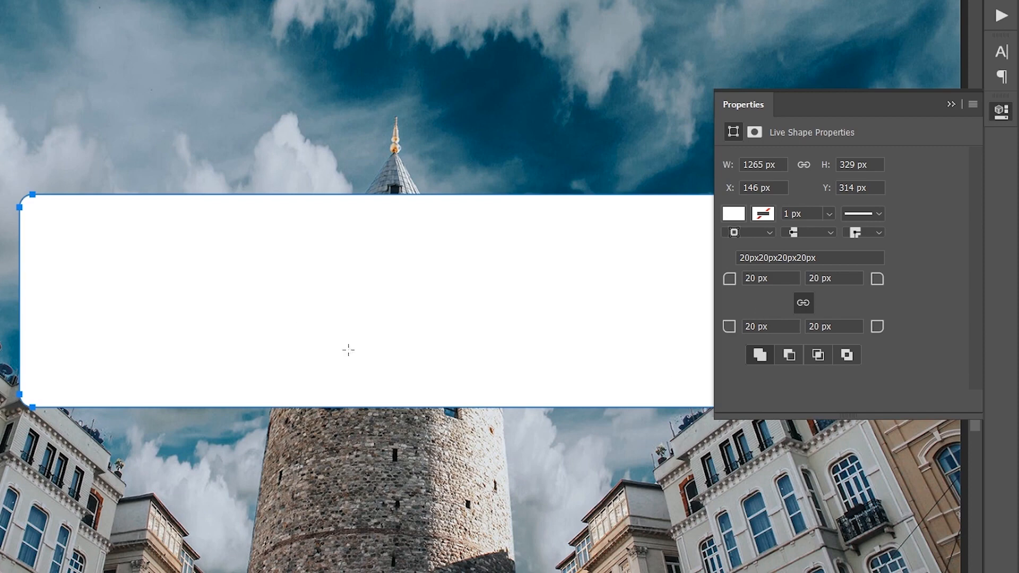
{"action": "key", "text": "v"}
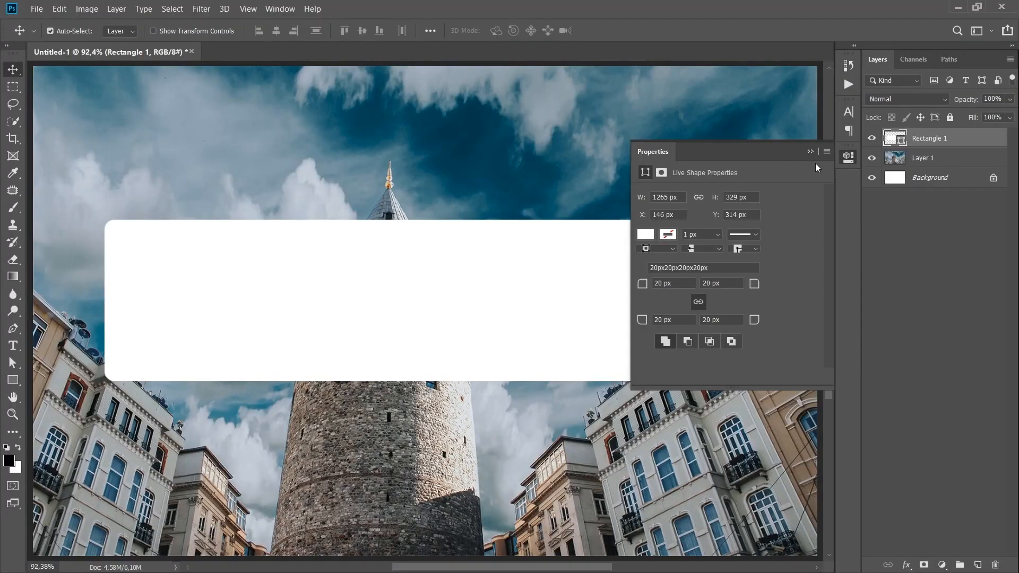
{"action": "left_click", "coordinate": [848, 159]}
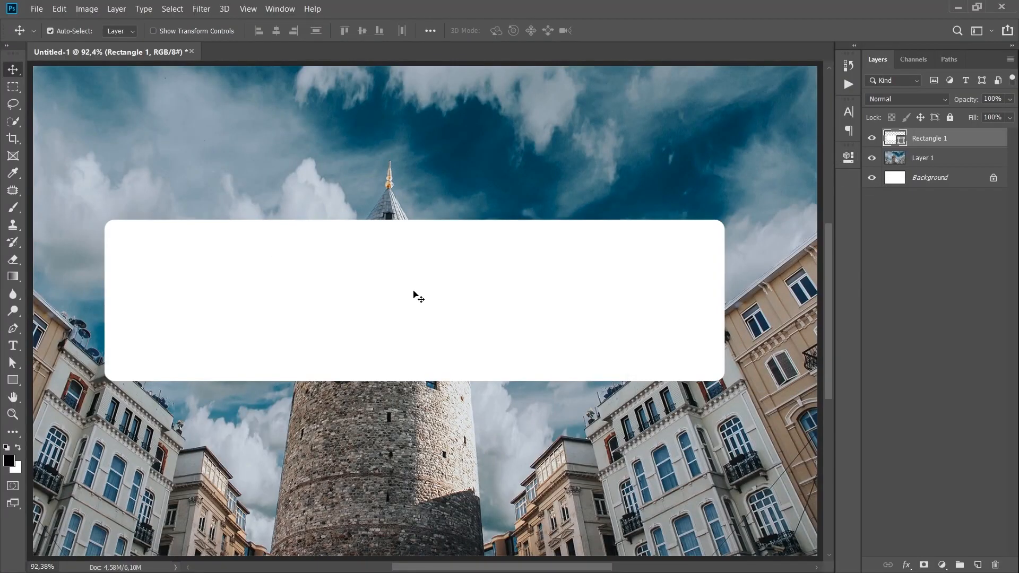
Center the Rectangle 1 layer horizontally and vertically on the canvas using a full-canvas selection, and deselect
{"action": "key", "text": "ctrl+a"}
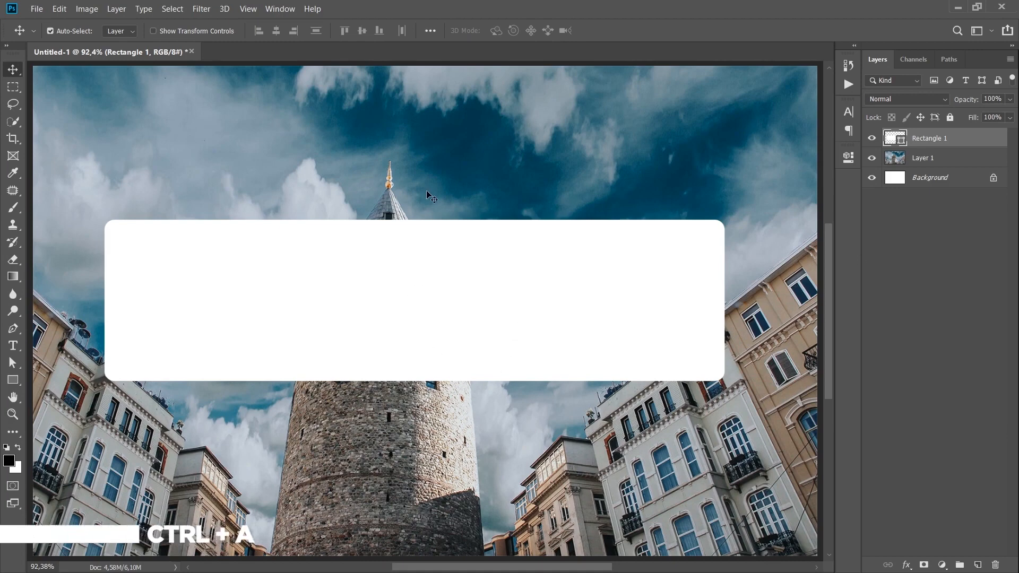
{"action": "key", "text": "ctrl+a"}
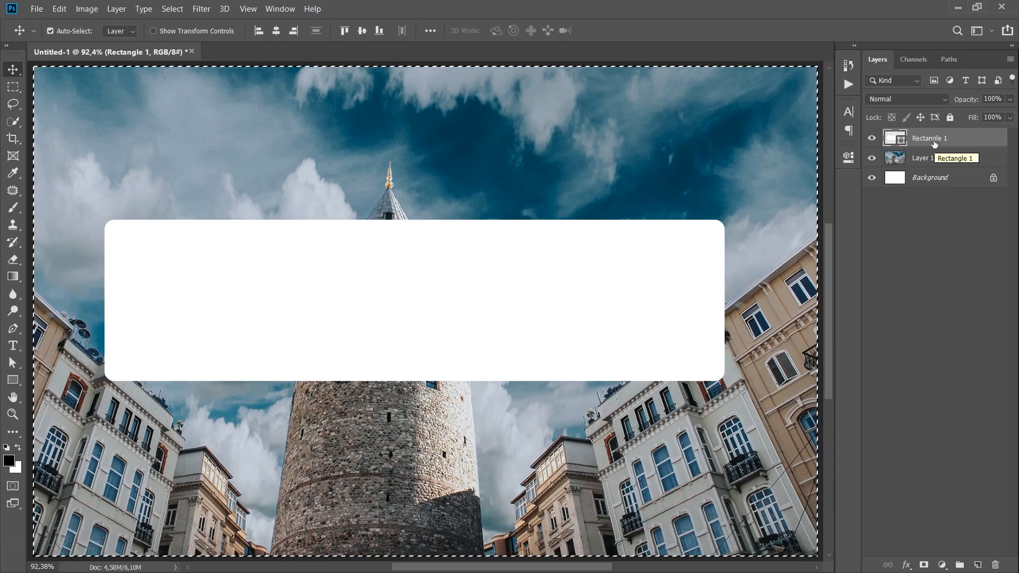
{"action": "left_click", "coordinate": [276, 31]}
{"action": "left_click", "coordinate": [362, 31]}
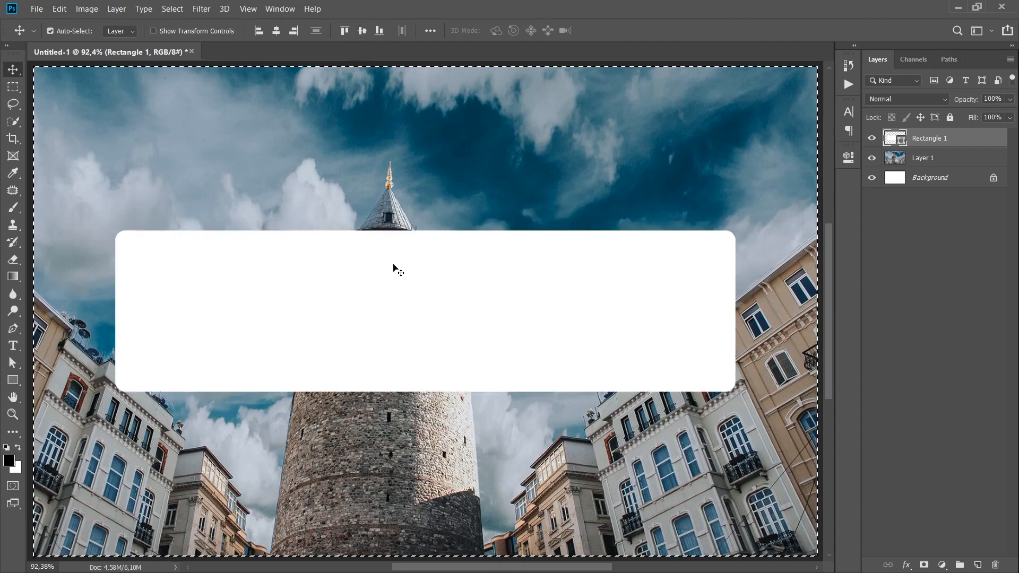
{"action": "left_click", "coordinate": [173, 9]}
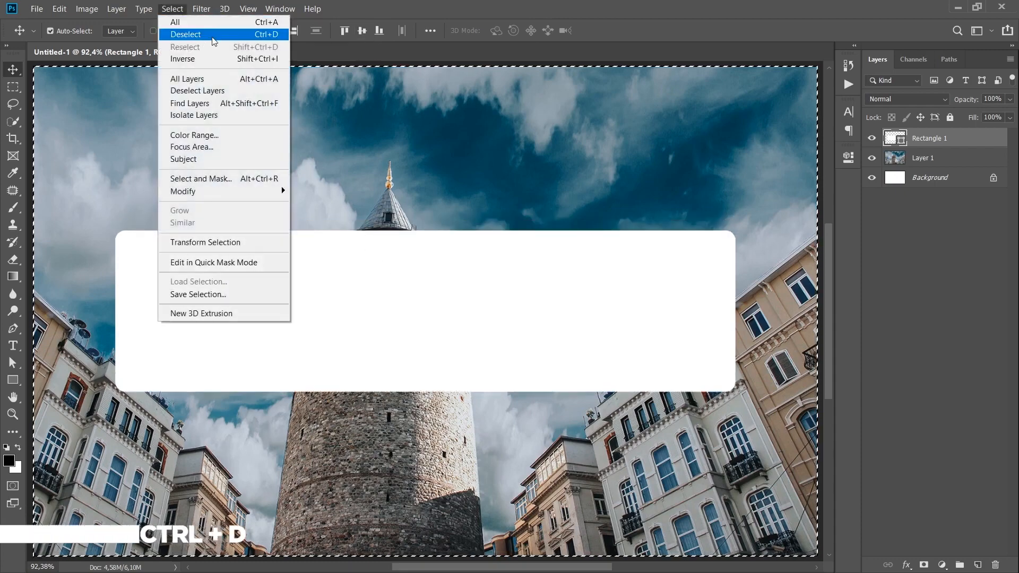
{"action": "left_click", "coordinate": [183, 34]}
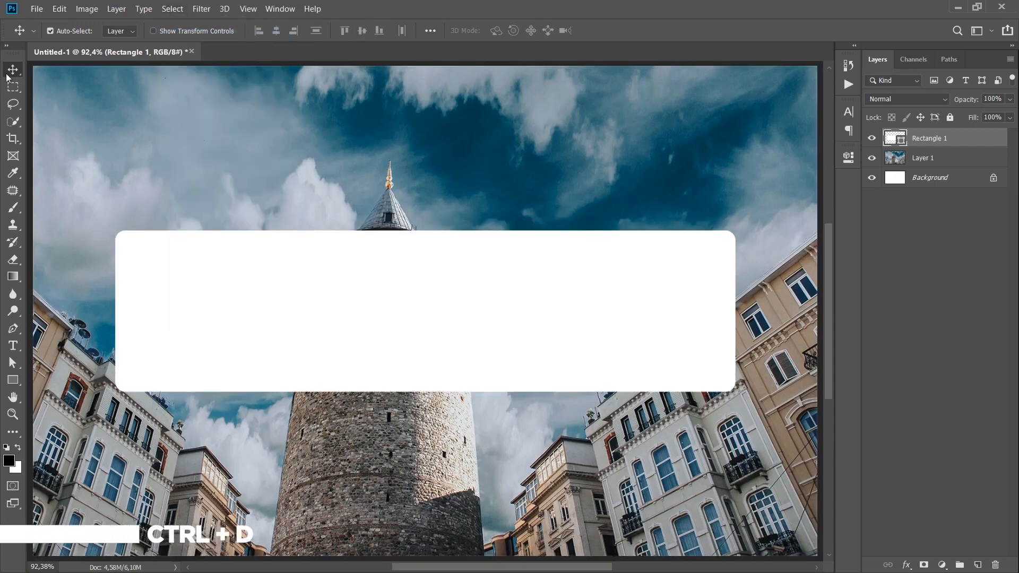
Add the text ISTANBUL as a new text layer and place it in the middle of the white rectangle
{"action": "left_click", "coordinate": [11, 348]}
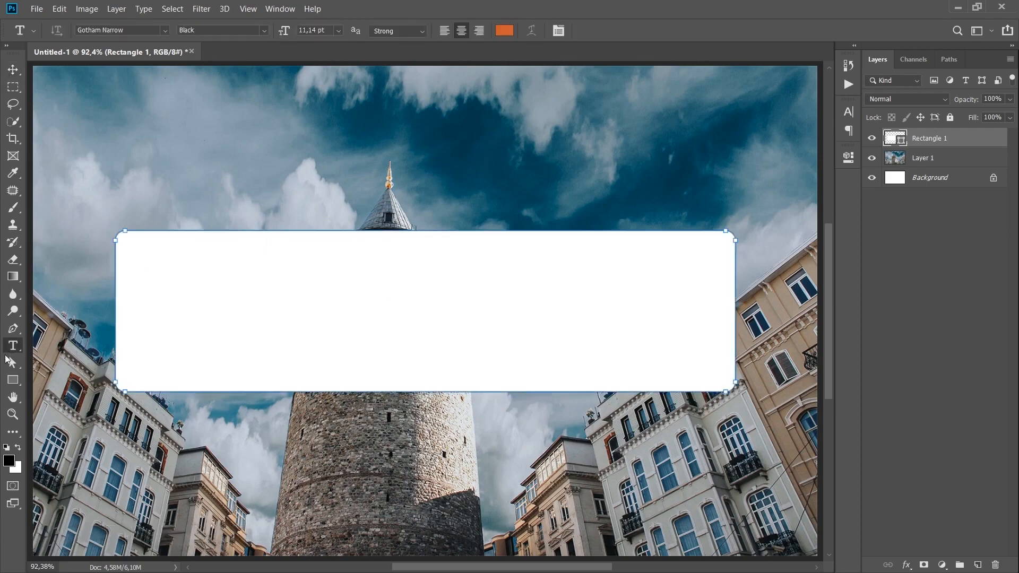
{"action": "left_click", "coordinate": [239, 166]}
{"action": "type", "text": "ISTANBUL"}
{"action": "key", "text": "ctrl+Return"}
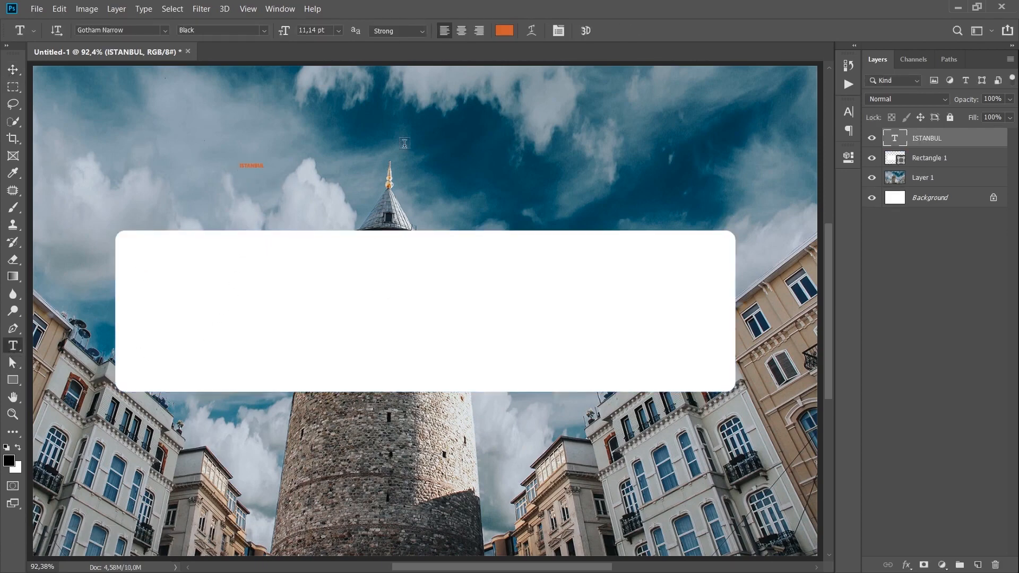
{"action": "key", "text": "v"}
{"action": "left_click_drag", "start_coordinate": [252, 167], "coordinate": [423, 323]}
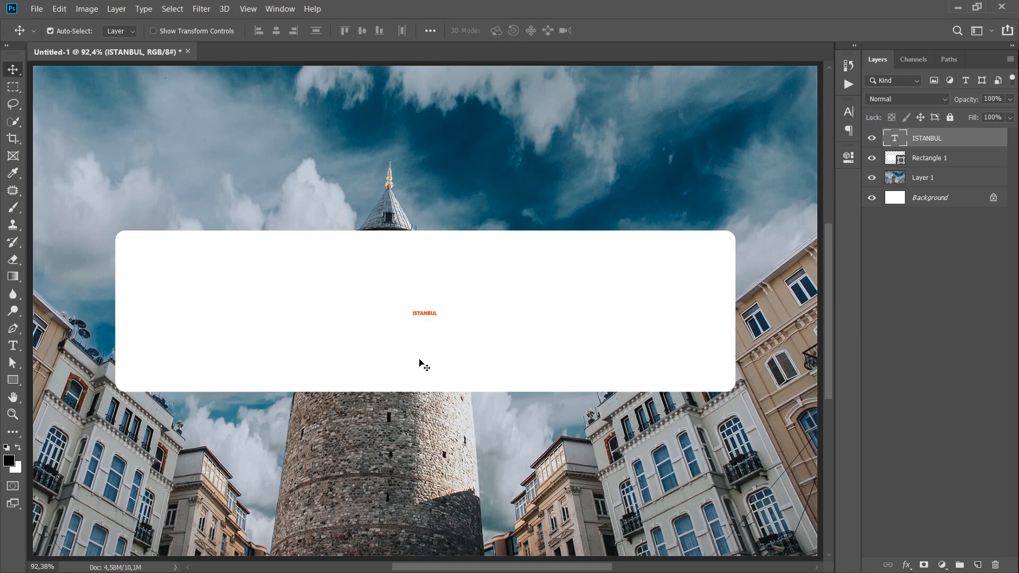
Scale the ISTANBUL text up proportionally around its center until it nearly fills the white rectangle's width
{"action": "key", "text": "ctrl+t"}
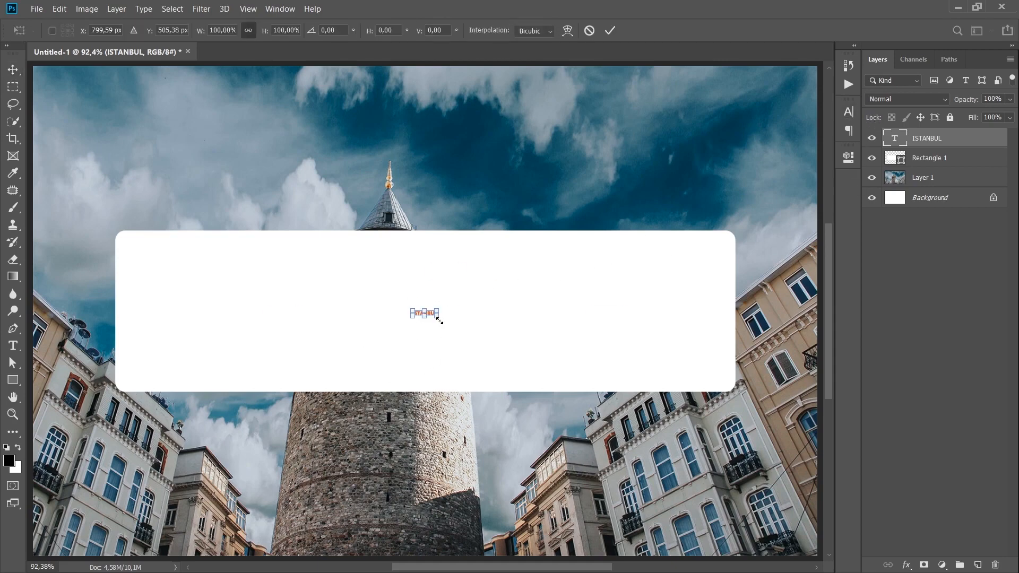
{"action": "left_click_drag", "start_coordinate": [440, 321], "coordinate": [711, 353]}
{"action": "key", "text": "Return"}
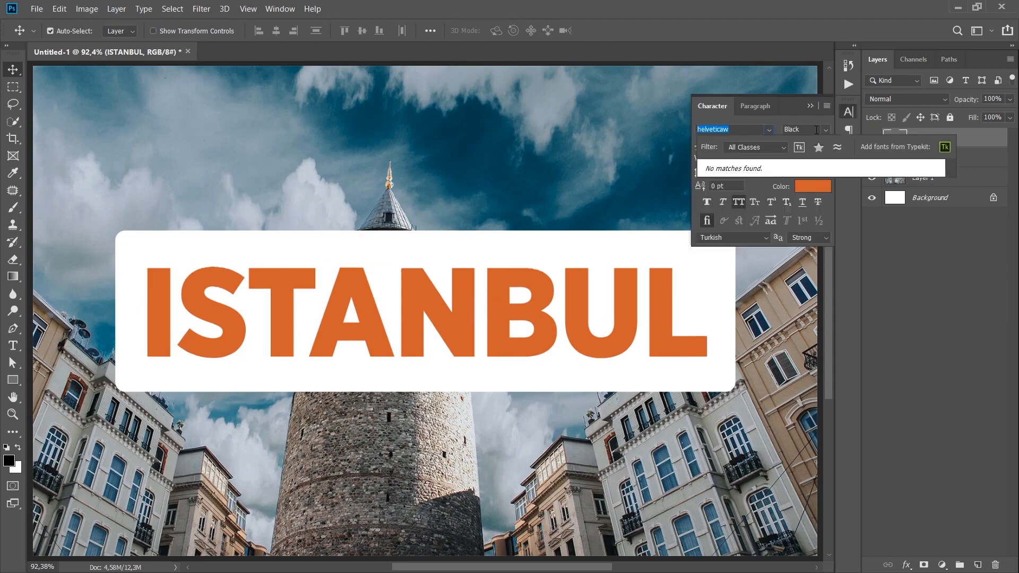
Change the ISTANBUL text's font to Helvetica Neue LT Pro in the 97 Black style
{"action": "type", "text": "helvetica Neue LT..."}
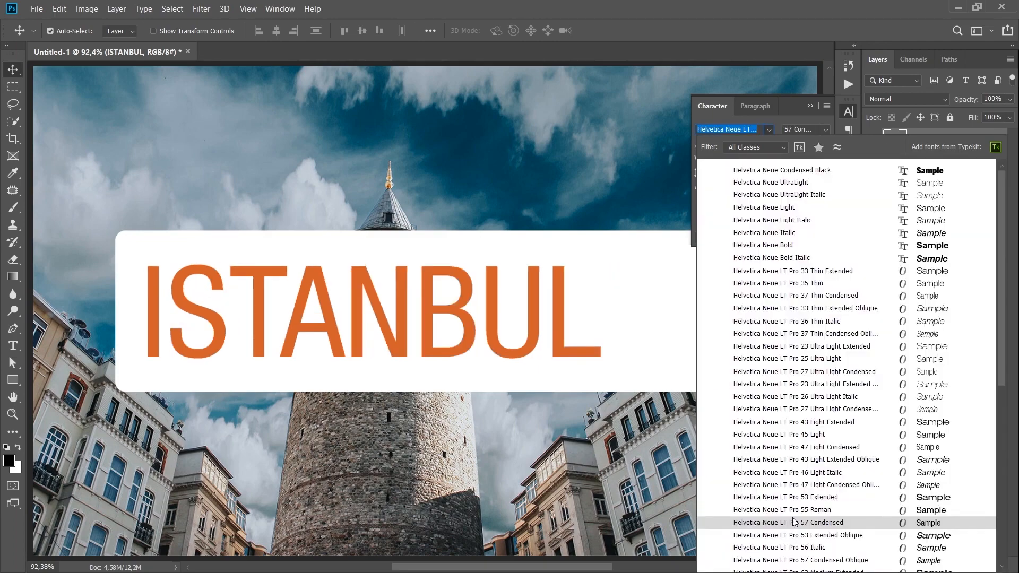
{"action": "scroll", "coordinate": [794, 523], "scroll_direction": "down", "scroll_amount": 5}
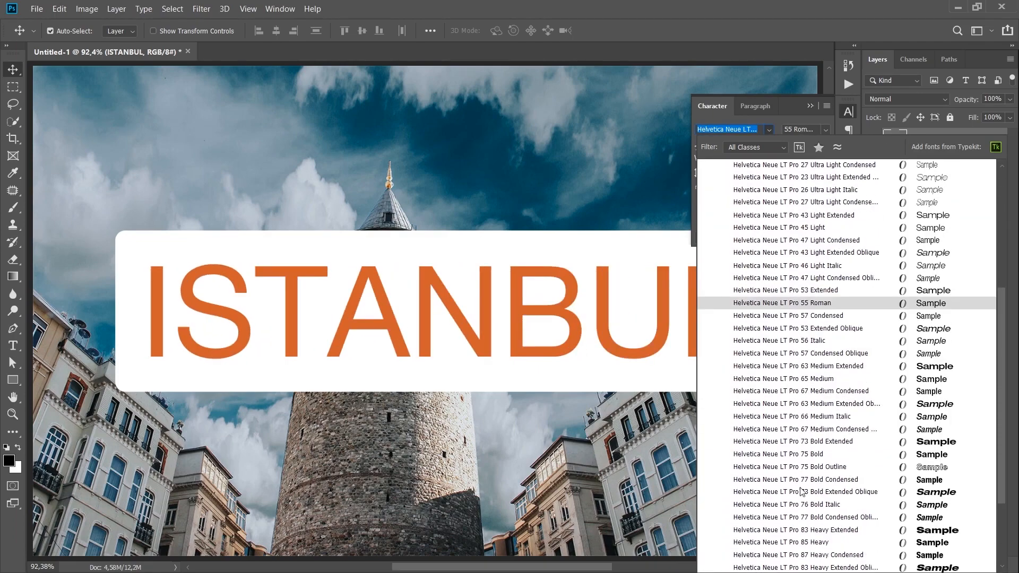
{"action": "left_click", "coordinate": [796, 296]}
Set the ISTANBUL text to center alignment and center it horizontally on the canvas
{"action": "left_click", "coordinate": [755, 106]}
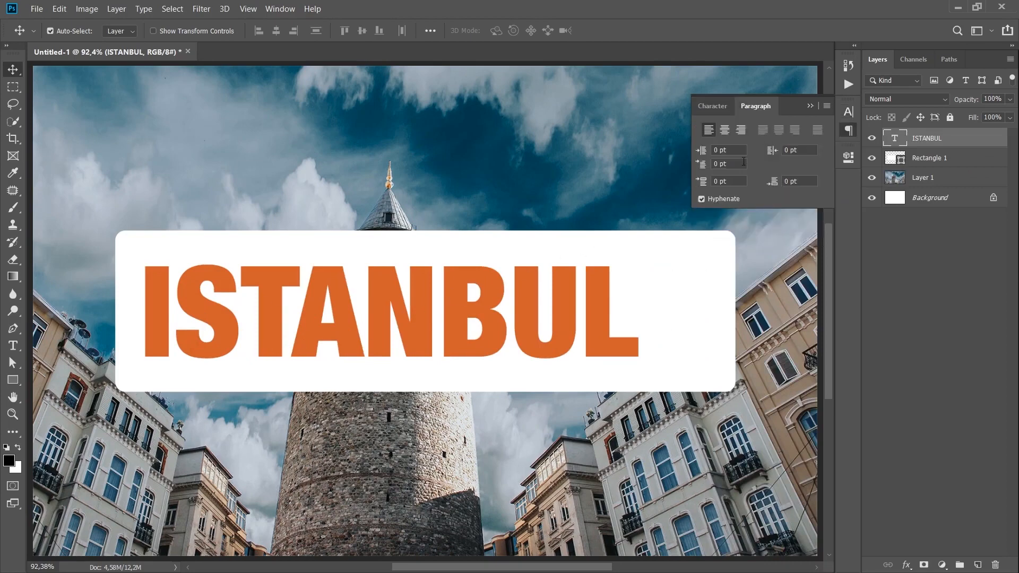
{"action": "left_click", "coordinate": [725, 130]}
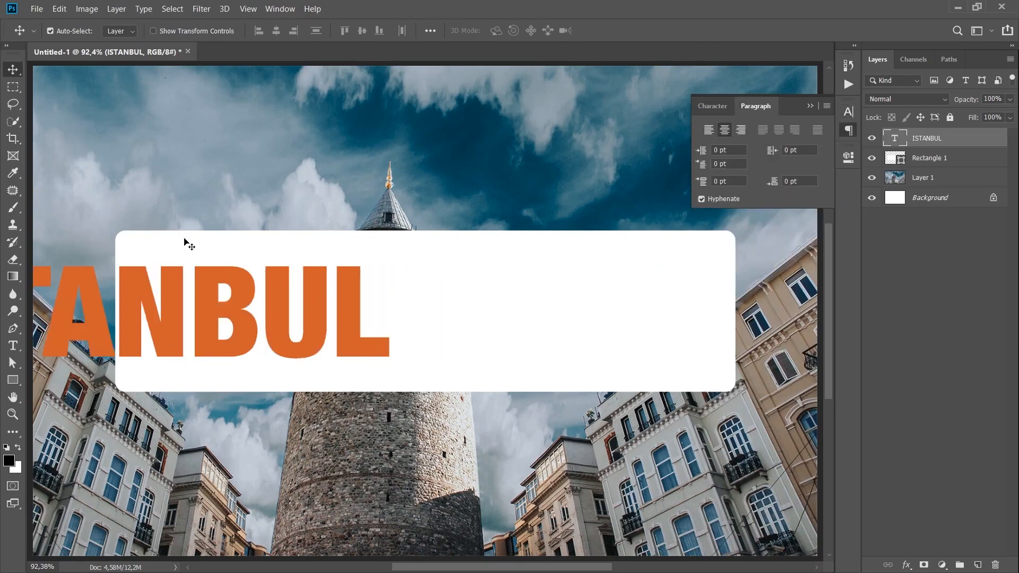
{"action": "key", "text": "ctrl+t"}
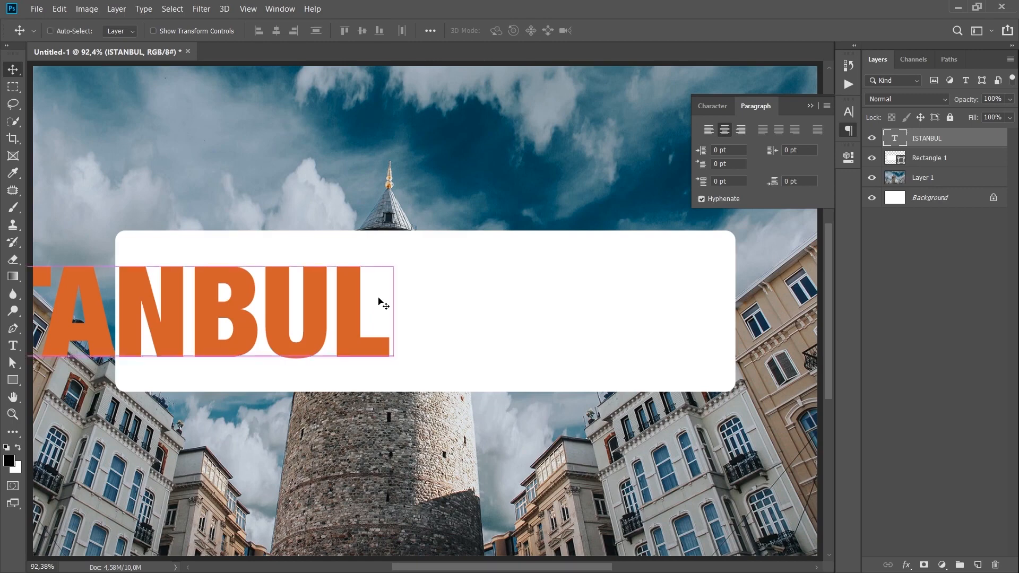
{"action": "key", "text": "ctrl+a"}
{"action": "left_click", "coordinate": [276, 30]}
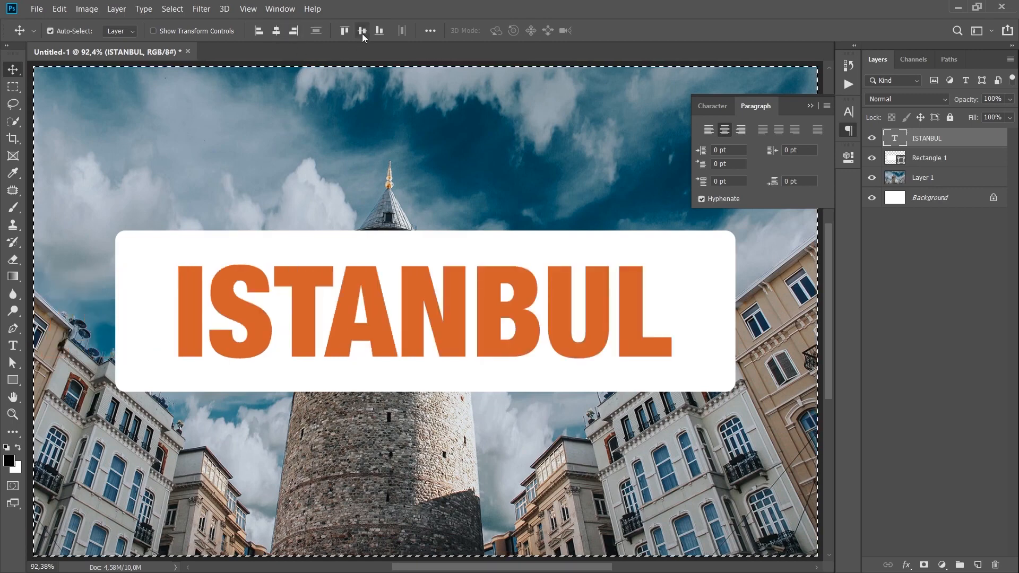
{"action": "key", "text": "ctrl+d"}
Enlarge the ISTANBUL text slightly around its center to a font size of about 282 pt
{"action": "key", "text": "ctrl+t"}
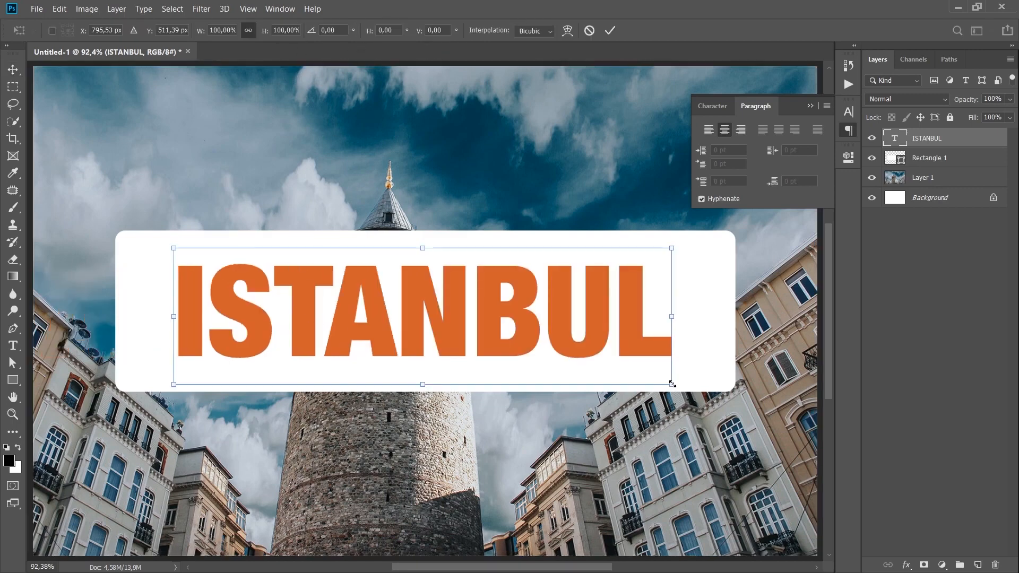
{"action": "left_click_drag", "start_coordinate": [672, 383], "coordinate": [695, 391]}
{"action": "key", "text": "Return"}
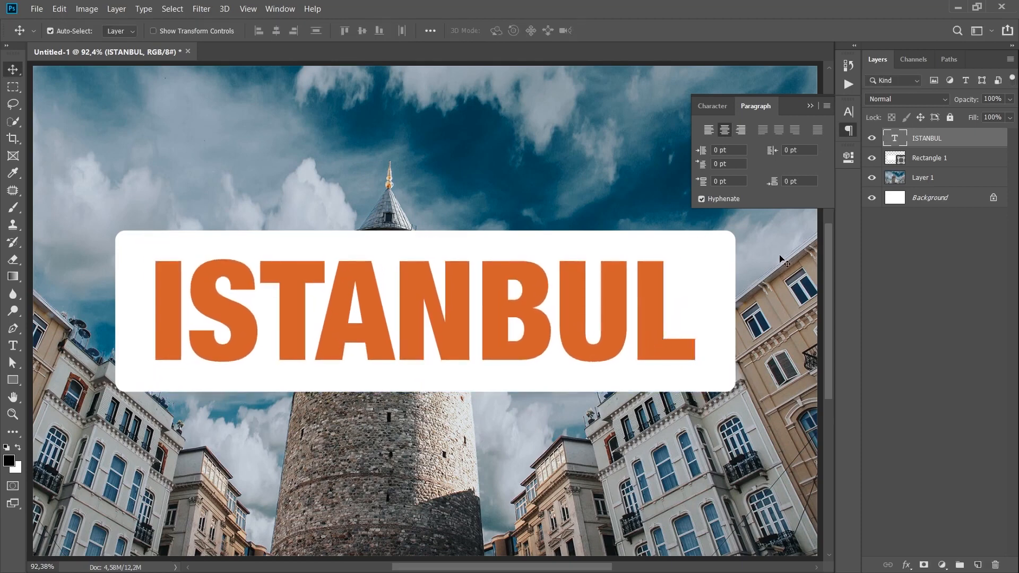
Set the tracking of the ISTANBUL text to 30
{"action": "left_click", "coordinate": [713, 106]}
{"action": "left_click", "coordinate": [776, 159]}
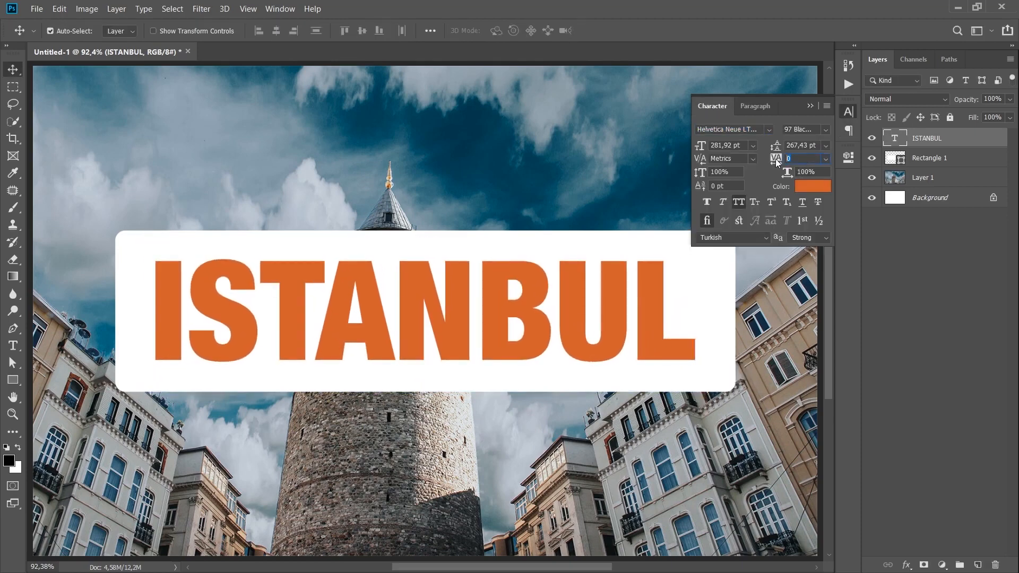
{"action": "type", "text": "30"}
{"action": "key", "text": "Return"}
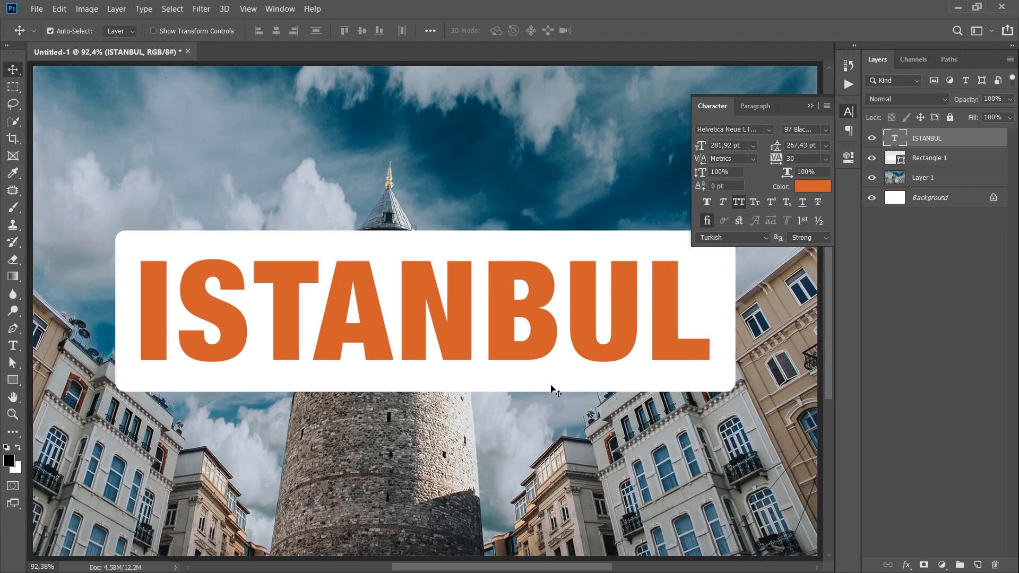
Reduce the white rectangle's height around its center to about 89%, keeping its width, and close the character settings
{"action": "left_click", "coordinate": [551, 385]}
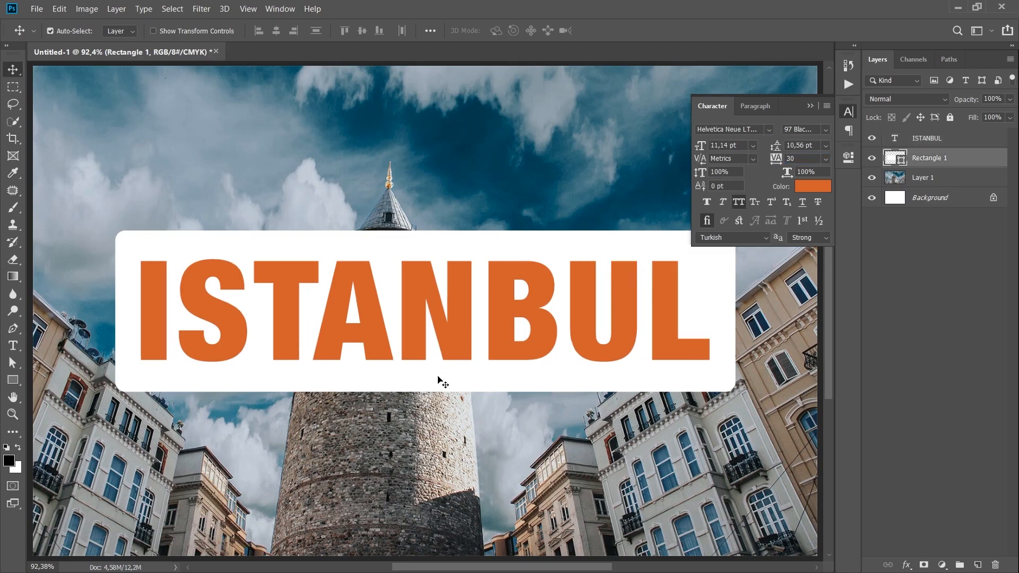
{"action": "key", "text": "ctrl+t"}
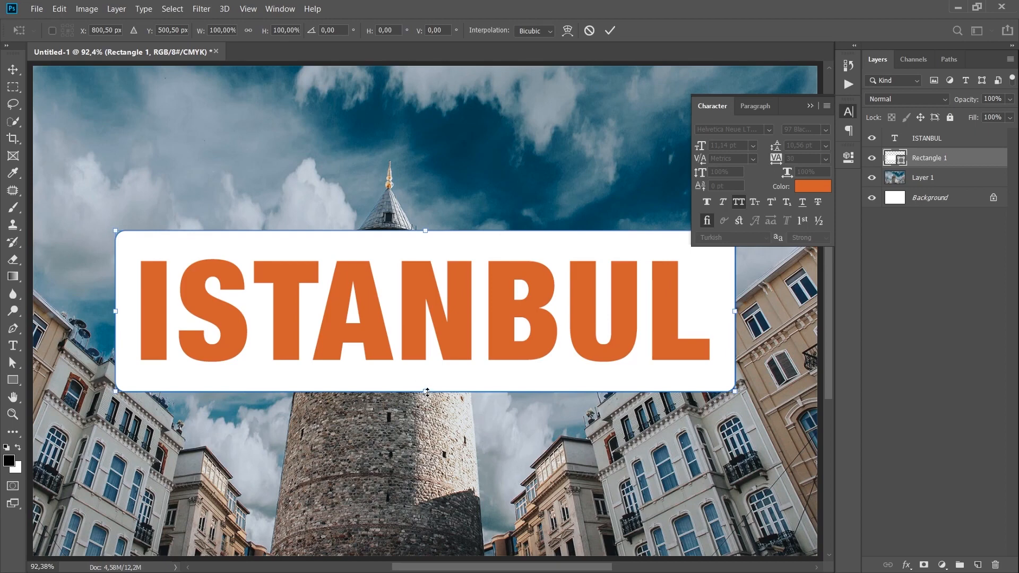
{"action": "left_click_drag", "start_coordinate": [428, 392], "coordinate": [427, 382]}
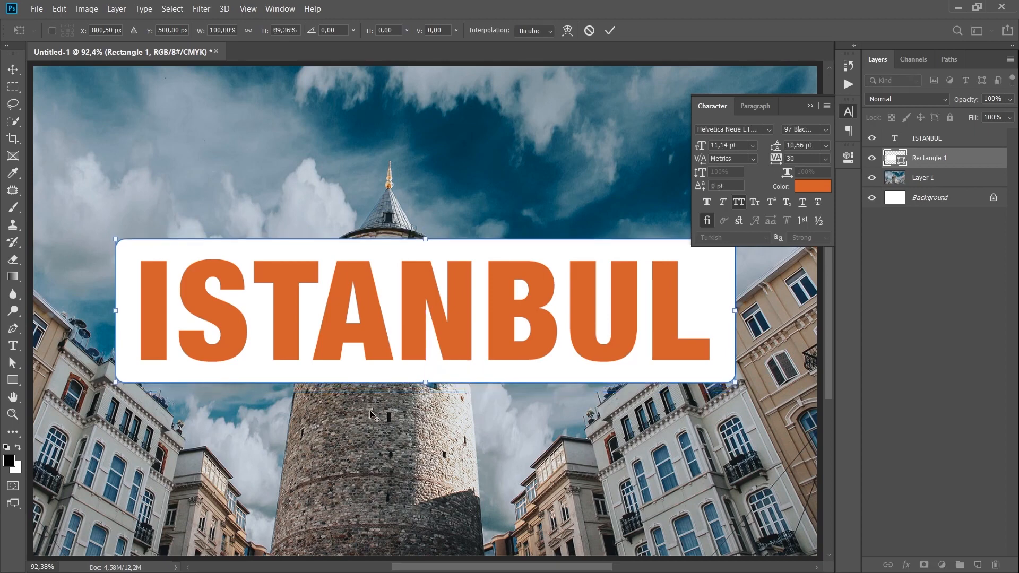
{"action": "key", "text": "Return"}
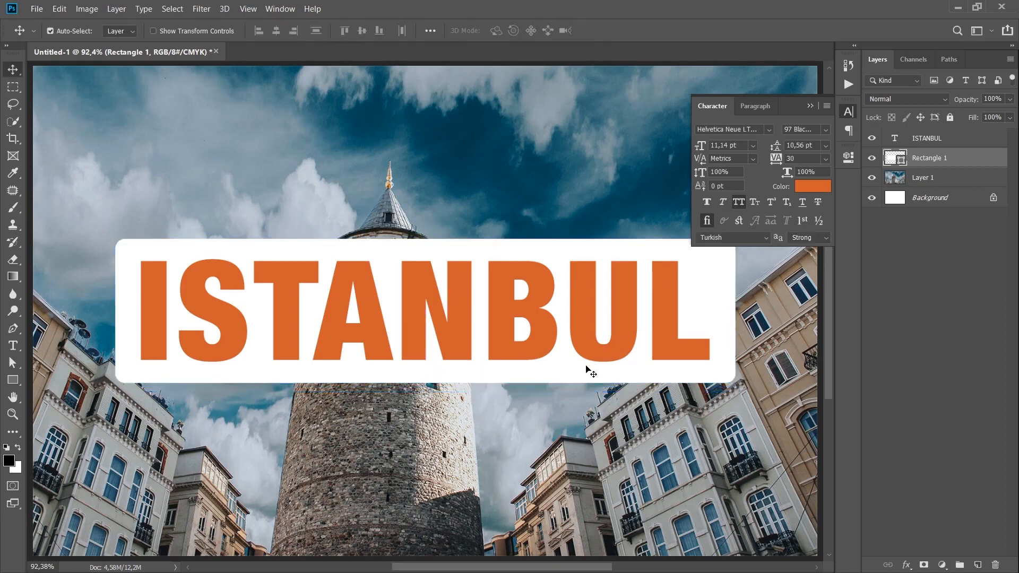
{"action": "left_click", "coordinate": [850, 115]}
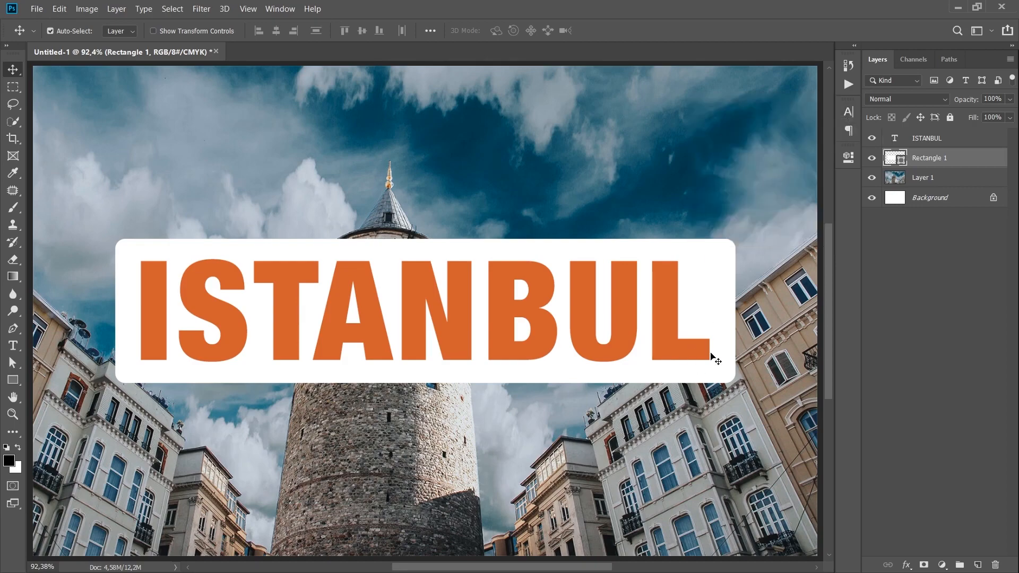
Duplicate the Layer 1 photo and place the copy above the ISTANBUL text layer
{"action": "left_click", "coordinate": [933, 178]}
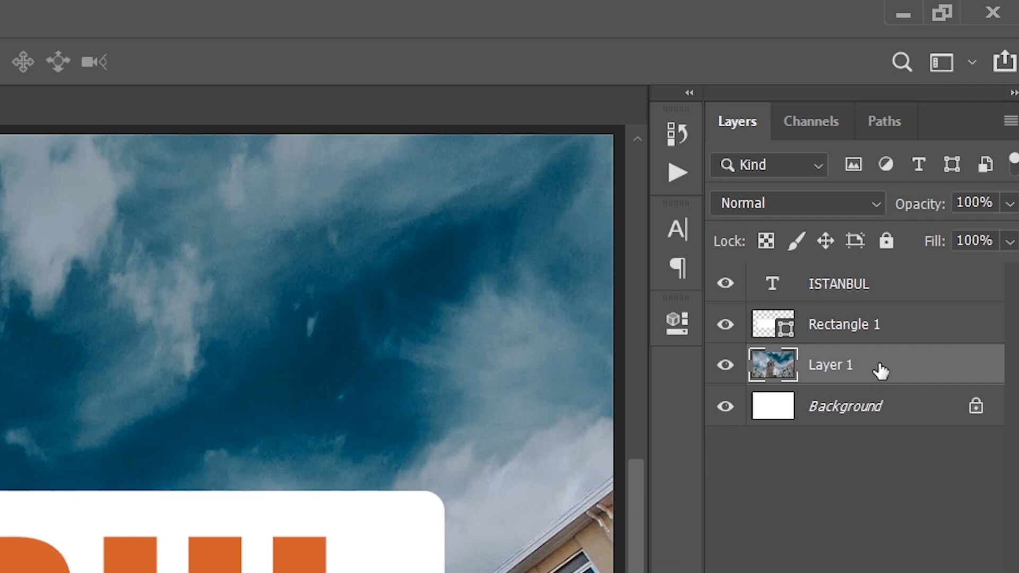
{"action": "left_click_drag", "start_coordinate": [881, 370], "coordinate": [899, 268]}
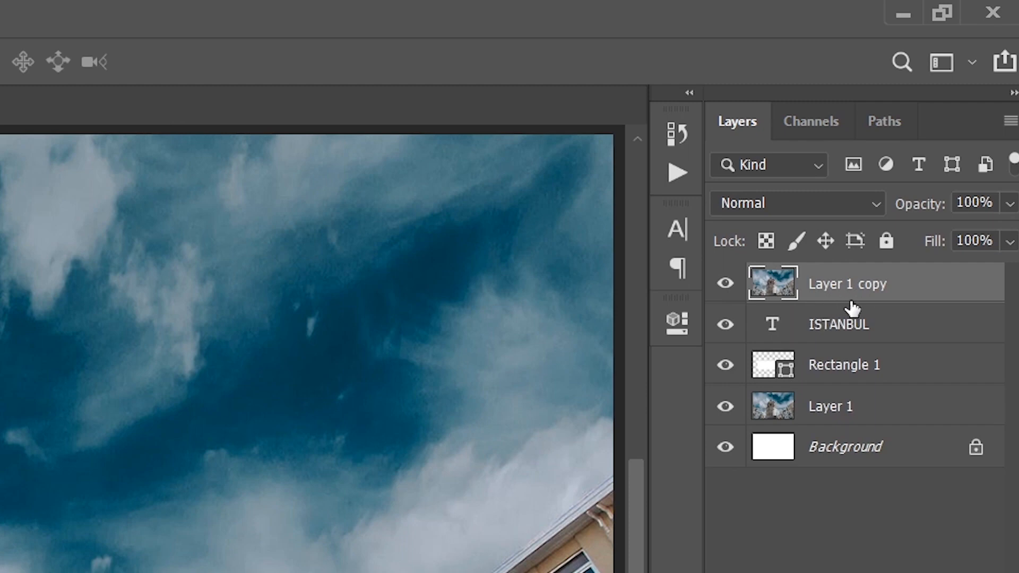
Clip the Layer 1 copy photo to the ISTANBUL text layer with a clipping mask
{"action": "right_click", "coordinate": [863, 291]}
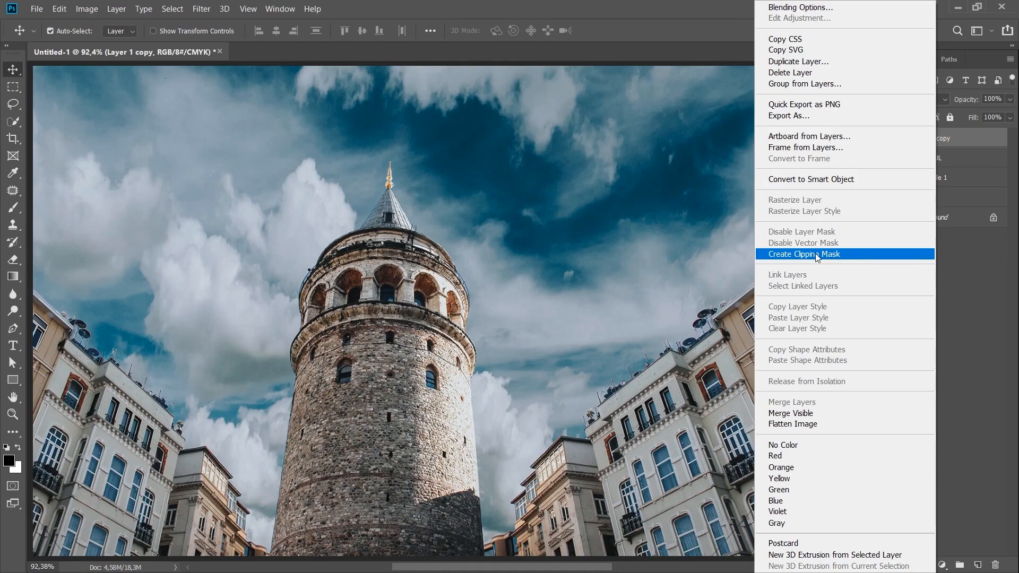
{"action": "left_click", "coordinate": [816, 254]}
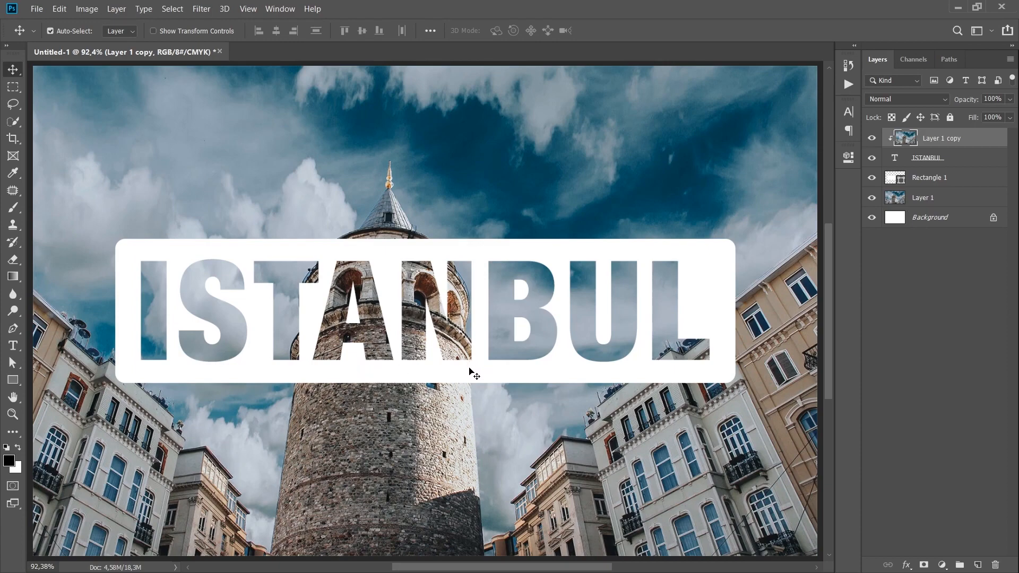
Try to move the Layer 1 background photo sideways behind the title, independently of its clipped copy
{"action": "left_click", "coordinate": [667, 196]}
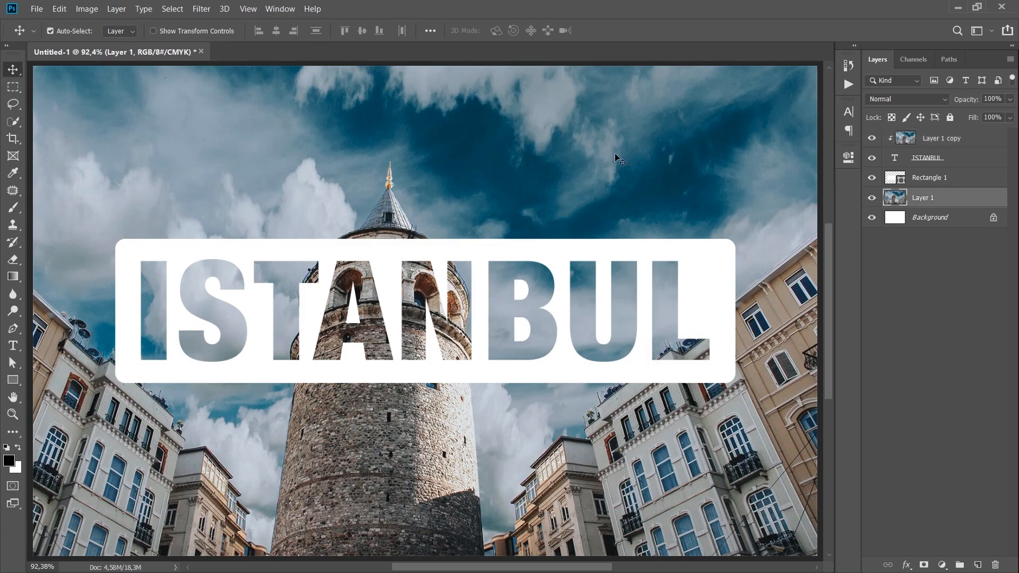
{"action": "left_click_drag", "start_coordinate": [615, 154], "coordinate": [477, 151]}
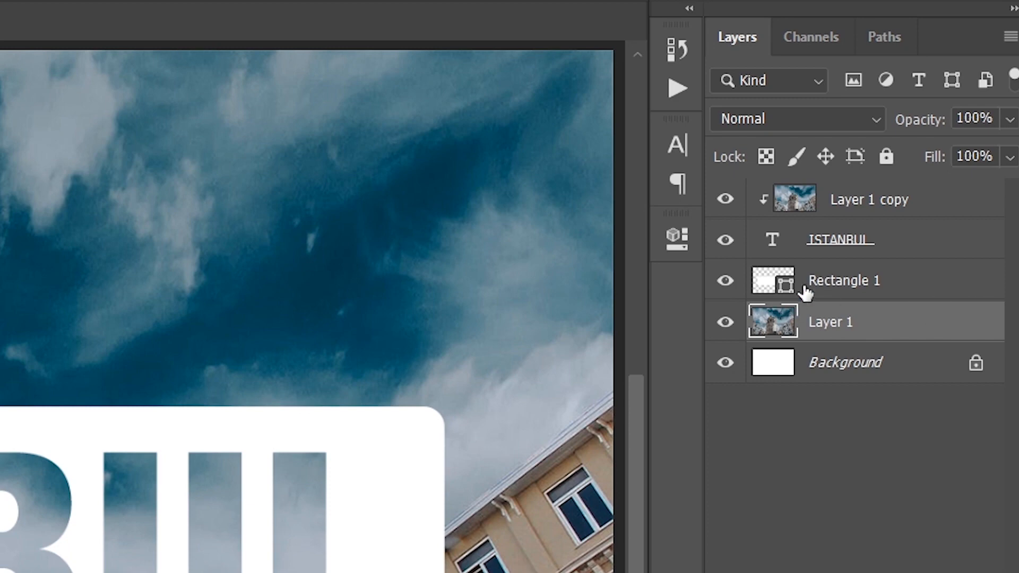
Link the Layer 1 background photo with the clipped Layer 1 copy
{"action": "left_click", "coordinate": [879, 211], "text": "ctrl"}
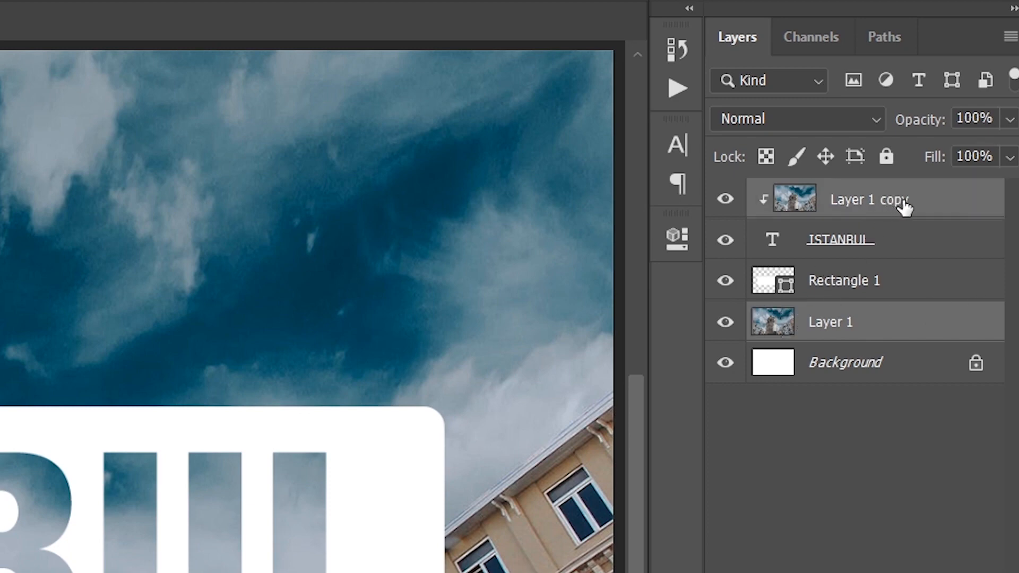
{"action": "right_click", "coordinate": [926, 202]}
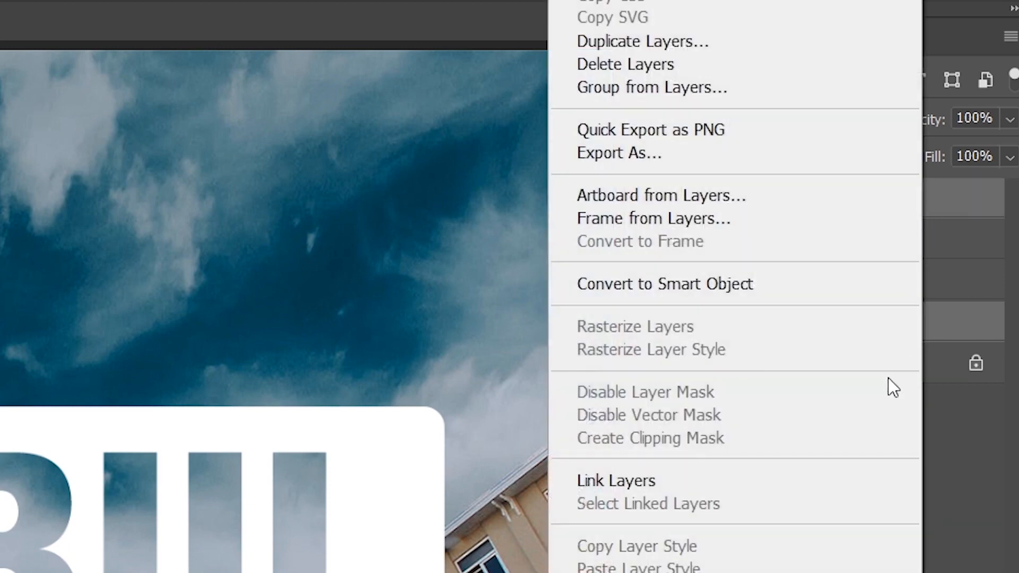
{"action": "left_click", "coordinate": [604, 480]}
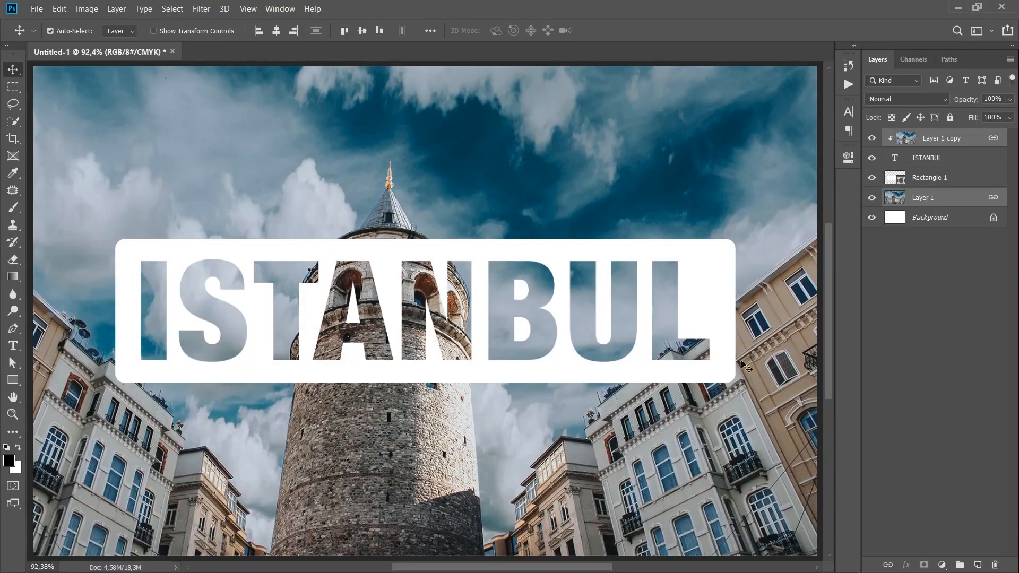
Try enlarging the linked photos to about 139% and repositioning them behind the title and inside the letters
{"action": "left_click", "coordinate": [648, 459]}
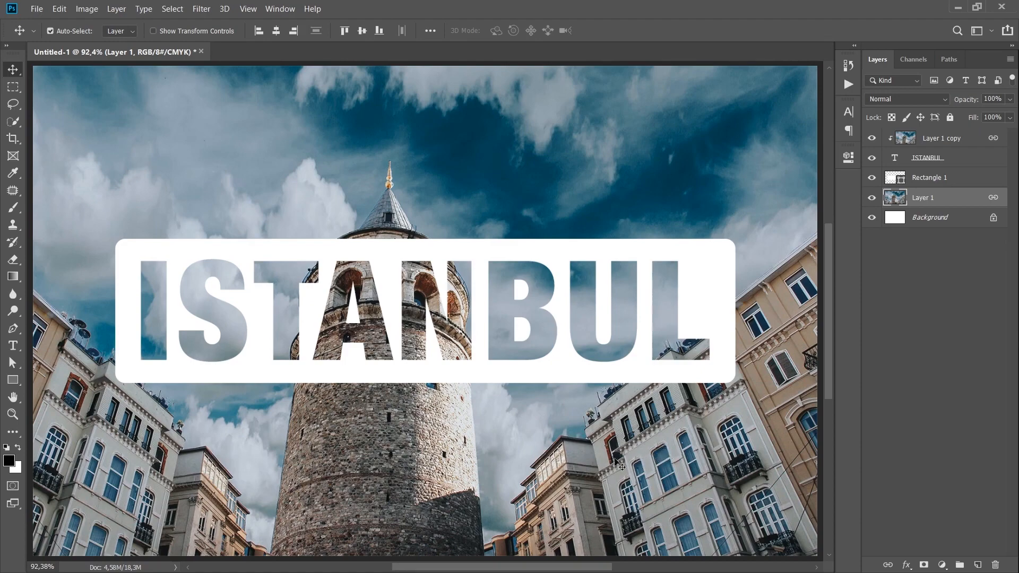
{"action": "scroll", "coordinate": [661, 464], "scroll_direction": "down", "scroll_amount": 4}
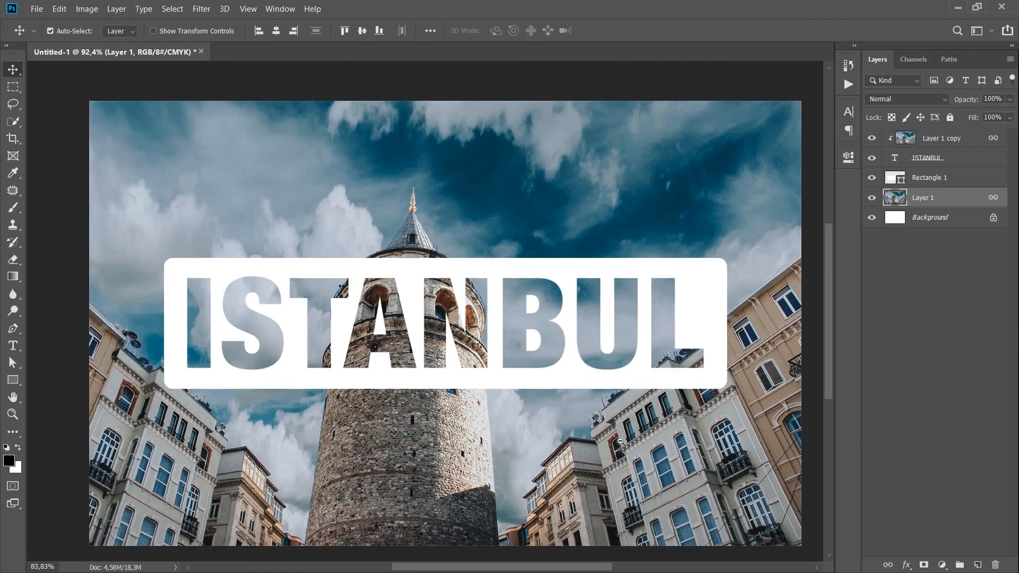
{"action": "key", "text": "ctrl+t"}
{"action": "left_click_drag", "start_coordinate": [349, 258], "coordinate": [274, 211]}
{"action": "mouse_move", "coordinate": [379, 439]}
{"action": "left_mouse_down"}
{"action": "mouse_move", "coordinate": [390, 441]}
{"action": "mouse_move", "coordinate": [385, 431]}
{"action": "left_mouse_up"}
{"action": "key", "text": "ctrl+0"}
{"action": "mouse_move", "coordinate": [484, 426]}
{"action": "left_mouse_down"}
{"action": "mouse_move", "coordinate": [484, 436]}
{"action": "mouse_move", "coordinate": [514, 434]}
{"action": "mouse_move", "coordinate": [476, 426]}
{"action": "mouse_move", "coordinate": [496, 425]}
{"action": "left_mouse_up"}
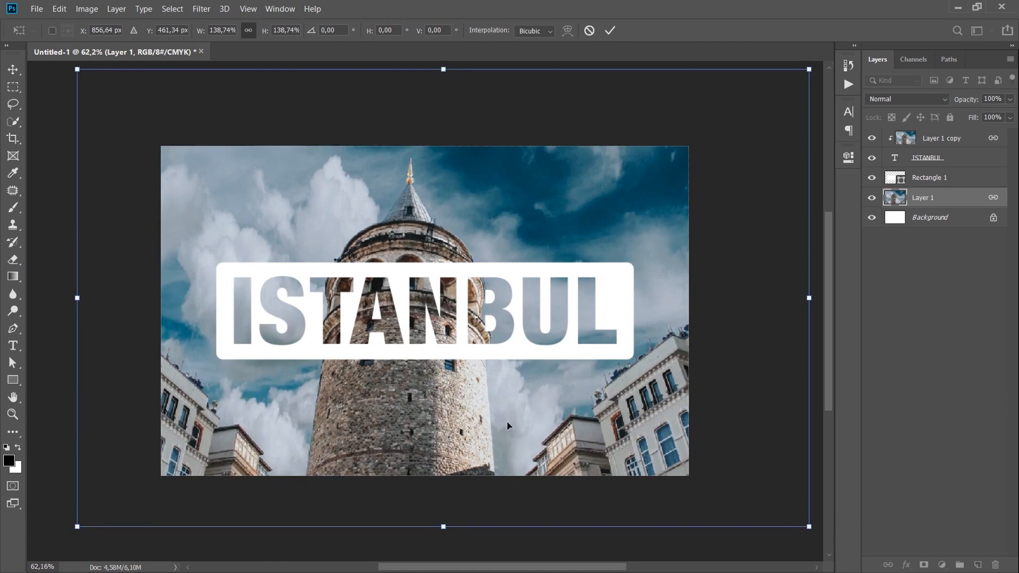
{"action": "left_click_drag", "start_coordinate": [508, 423], "coordinate": [427, 412]}
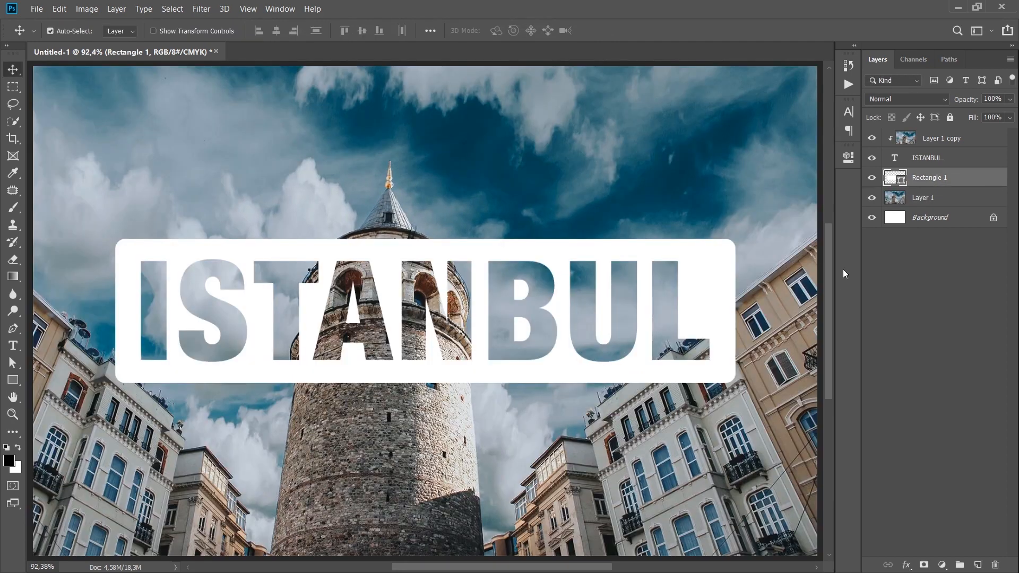
Change the fill color of the rounded rectangle behind the title to black (000000)
{"action": "double_click", "coordinate": [892, 177]}
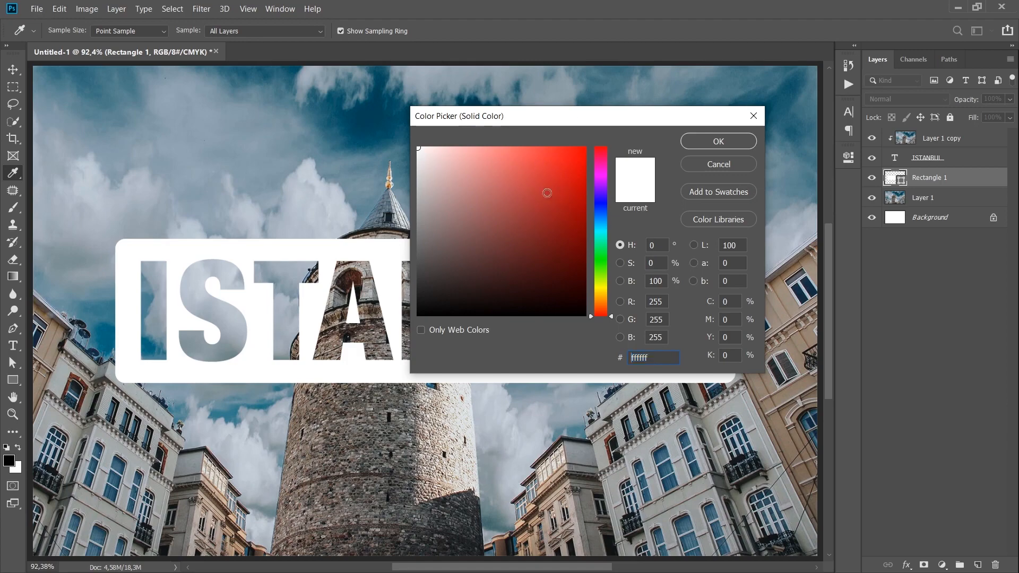
{"action": "left_click_drag", "start_coordinate": [484, 116], "coordinate": [661, 64]}
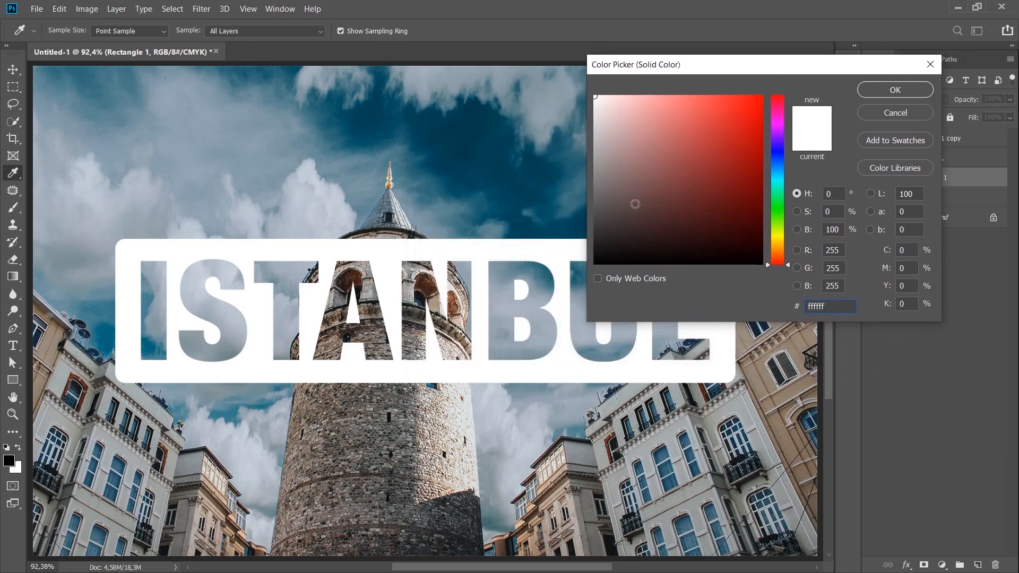
{"action": "mouse_move", "coordinate": [661, 203]}
{"action": "left_mouse_down"}
{"action": "mouse_move", "coordinate": [655, 230]}
{"action": "mouse_move", "coordinate": [557, 276]}
{"action": "left_mouse_up"}
{"action": "mouse_move", "coordinate": [664, 64]}
{"action": "left_mouse_down"}
{"action": "mouse_move", "coordinate": [664, 6]}
{"action": "mouse_move", "coordinate": [630, 75]}
{"action": "mouse_move", "coordinate": [654, 64]}
{"action": "left_mouse_up"}
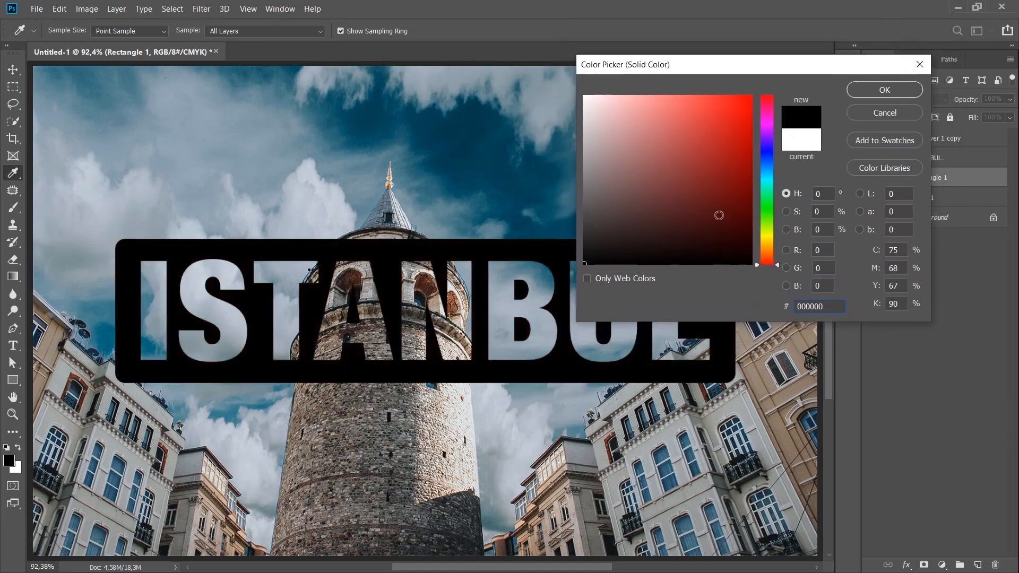
{"action": "left_click", "coordinate": [768, 166]}
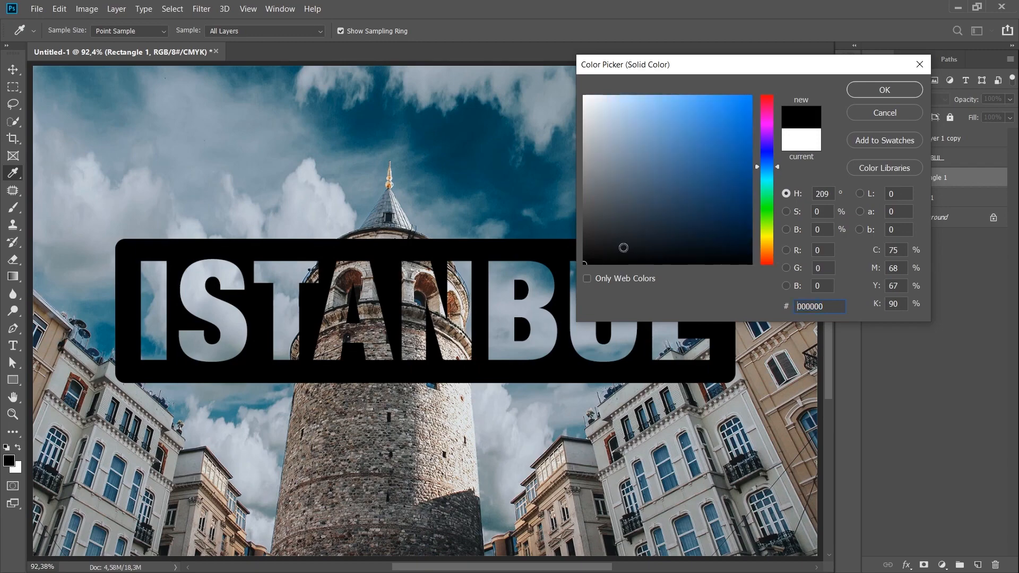
{"action": "left_click", "coordinate": [867, 92]}
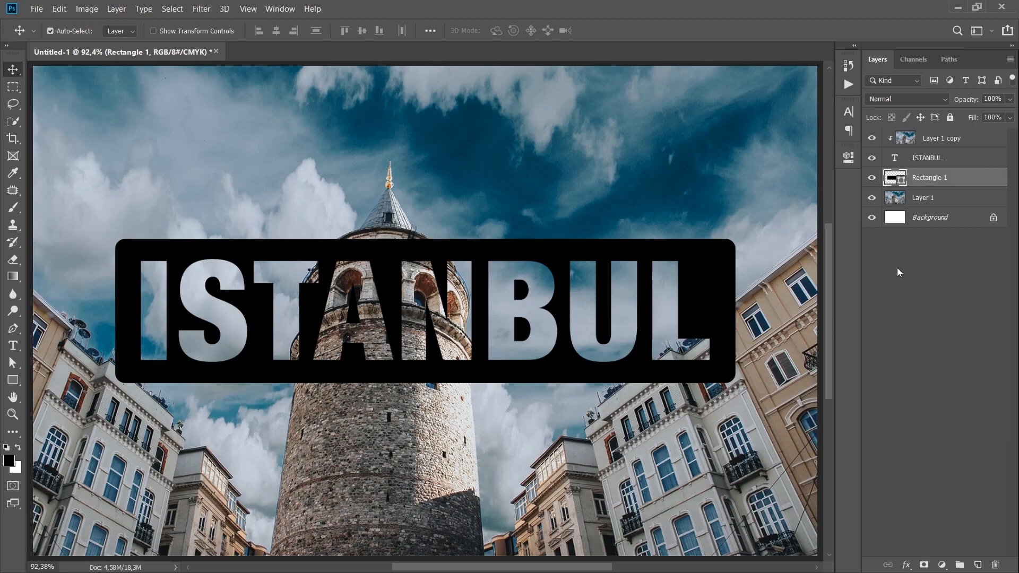
Hide the Layer 1 photo and Rectangle 1, leaving only the clipped text over the white background
{"action": "left_click", "coordinate": [936, 204]}
{"action": "left_click", "coordinate": [871, 178]}
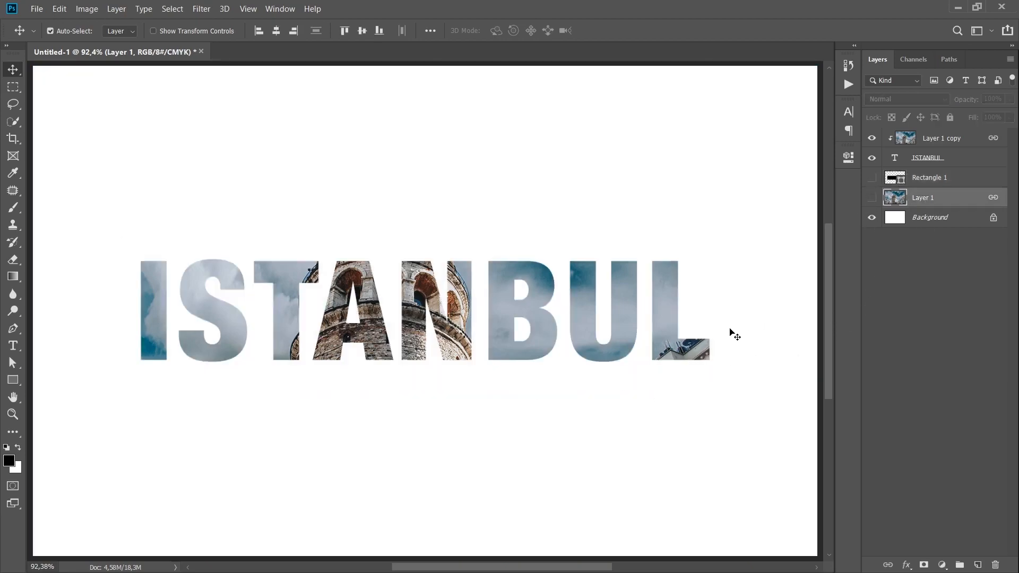
{"action": "left_click", "coordinate": [930, 161]}
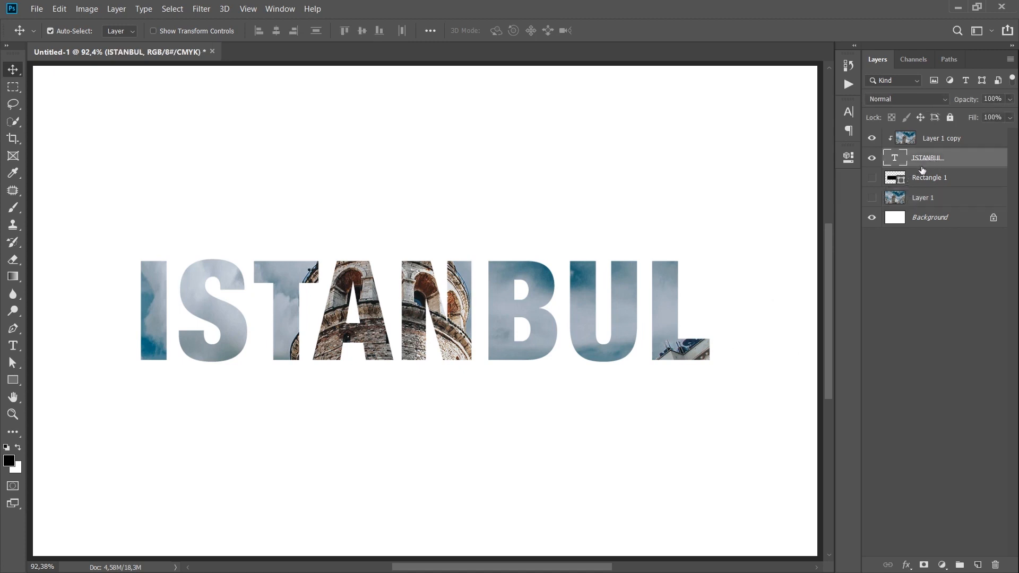
{"action": "right_click", "coordinate": [956, 139]}
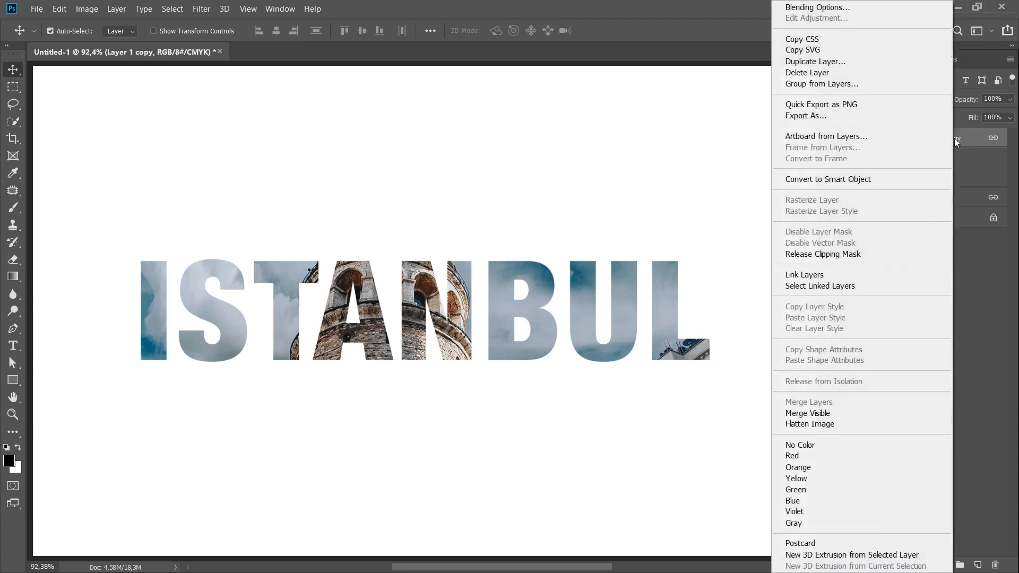
{"action": "left_click", "coordinate": [954, 138]}
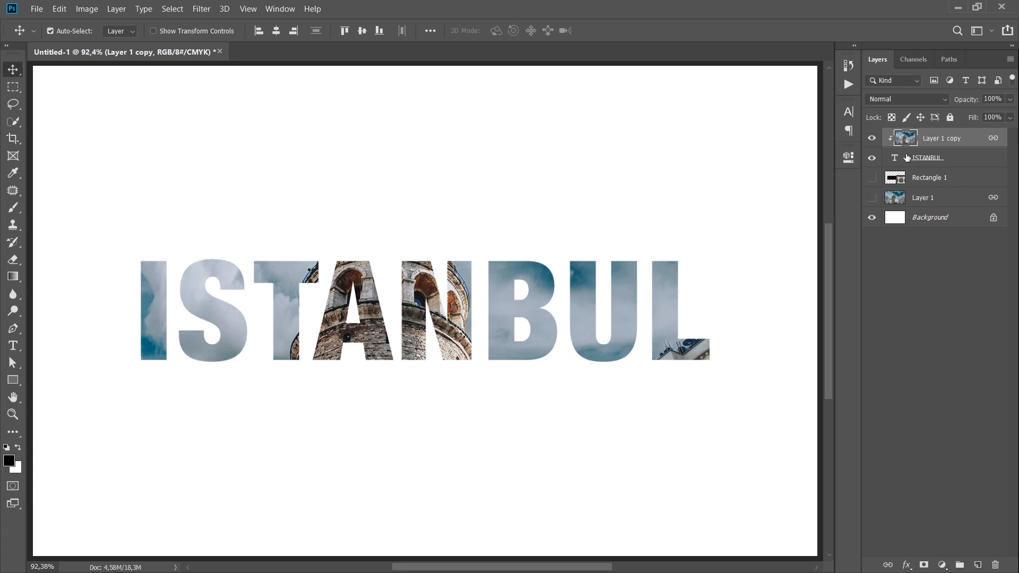
Try scaling the ISTANBUL text to about 255% and moving it horizontally across the clipped photo
{"action": "left_click", "coordinate": [913, 159]}
{"action": "key", "text": "ctrl+minus"}
{"action": "key", "text": "ctrl+t"}
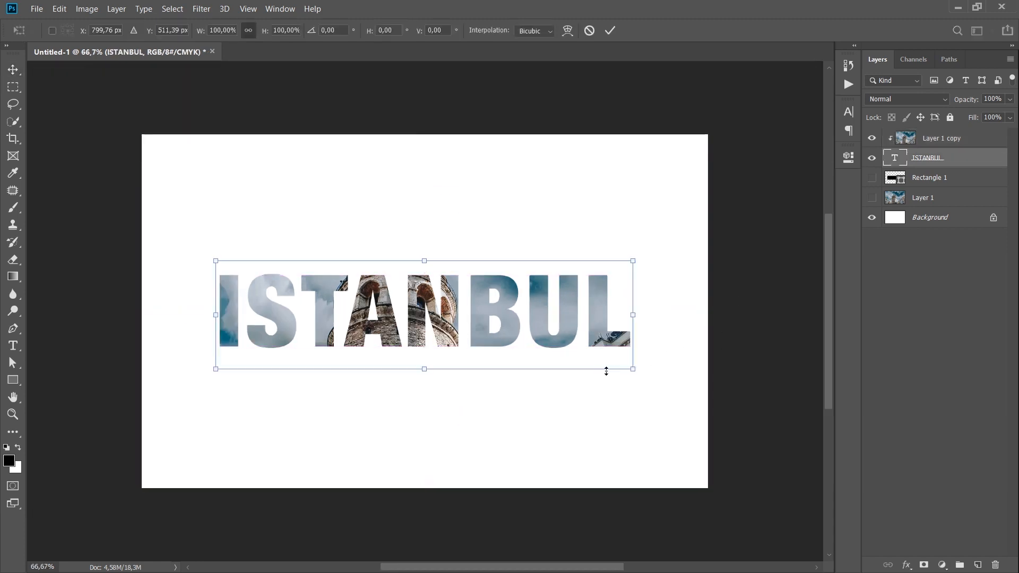
{"action": "left_click_drag", "start_coordinate": [630, 374], "coordinate": [1009, 468]}
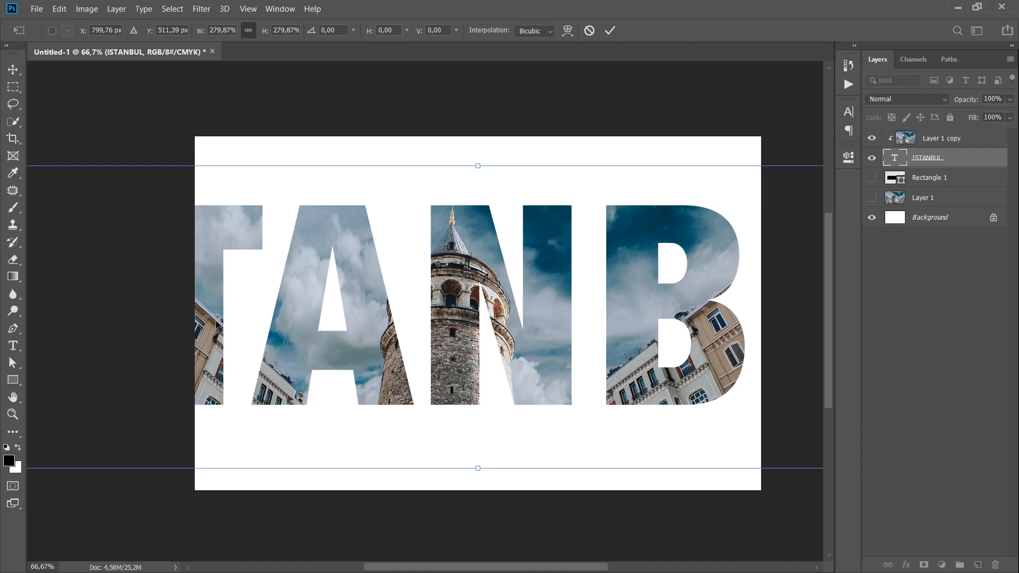
{"action": "left_click_drag", "start_coordinate": [242, 324], "coordinate": [566, 370]}
{"action": "left_click_drag", "start_coordinate": [506, 346], "coordinate": [244, 335]}
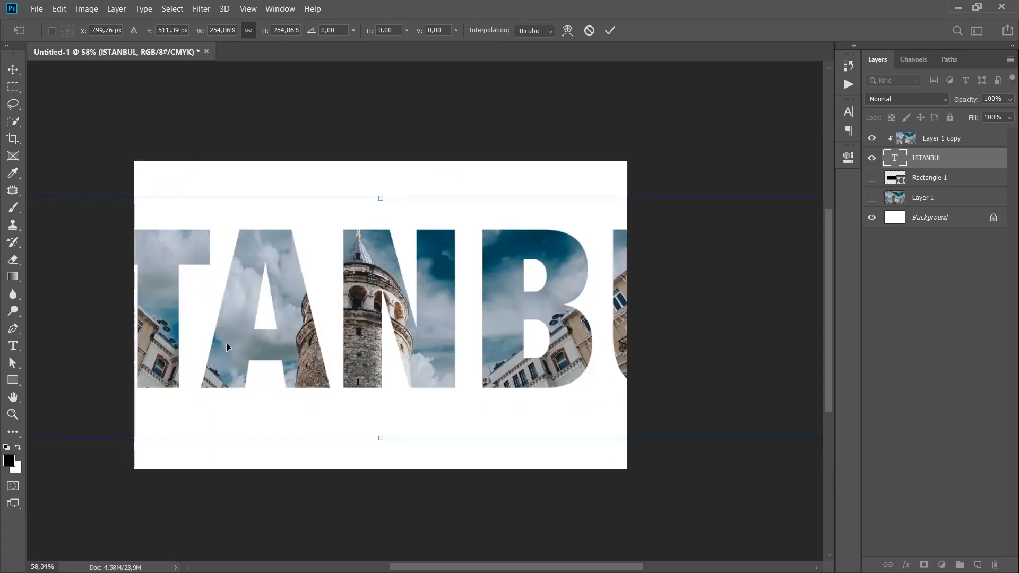
{"action": "left_click_drag", "start_coordinate": [226, 343], "coordinate": [467, 381]}
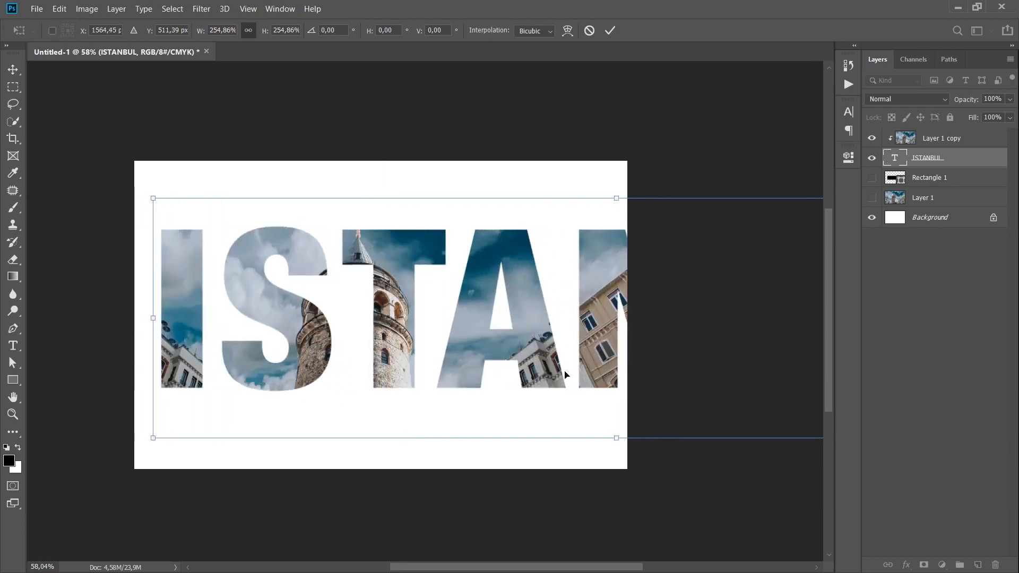
{"action": "left_click_drag", "start_coordinate": [595, 348], "coordinate": [159, 321]}
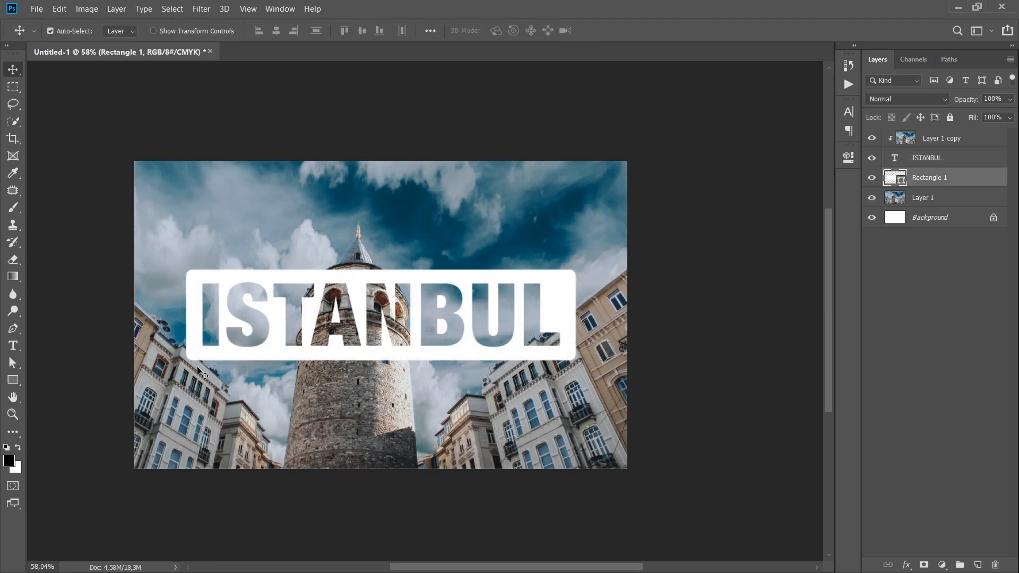